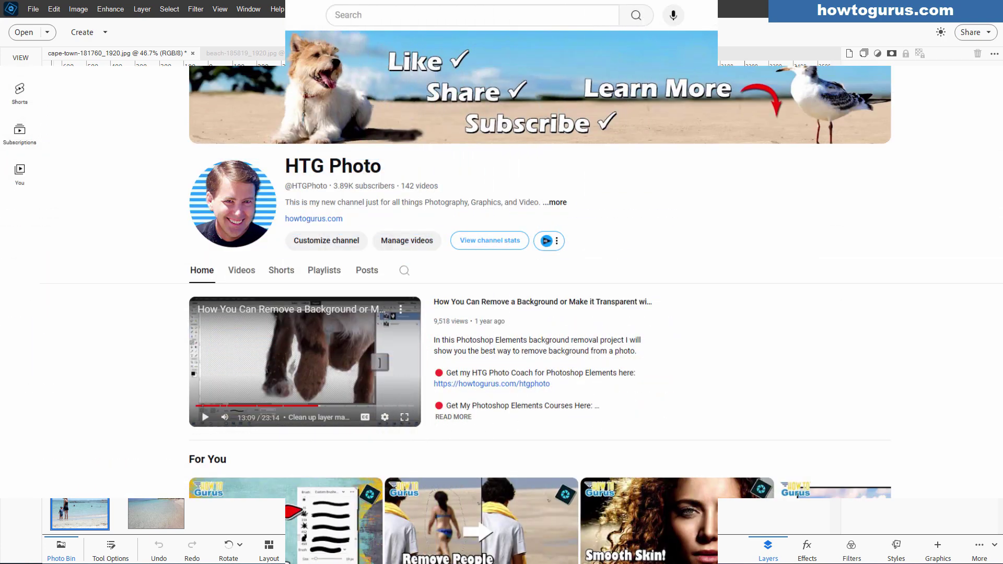
{"action": "scroll", "coordinate": [543, 298], "scroll_direction": "down", "scroll_amount": 3}
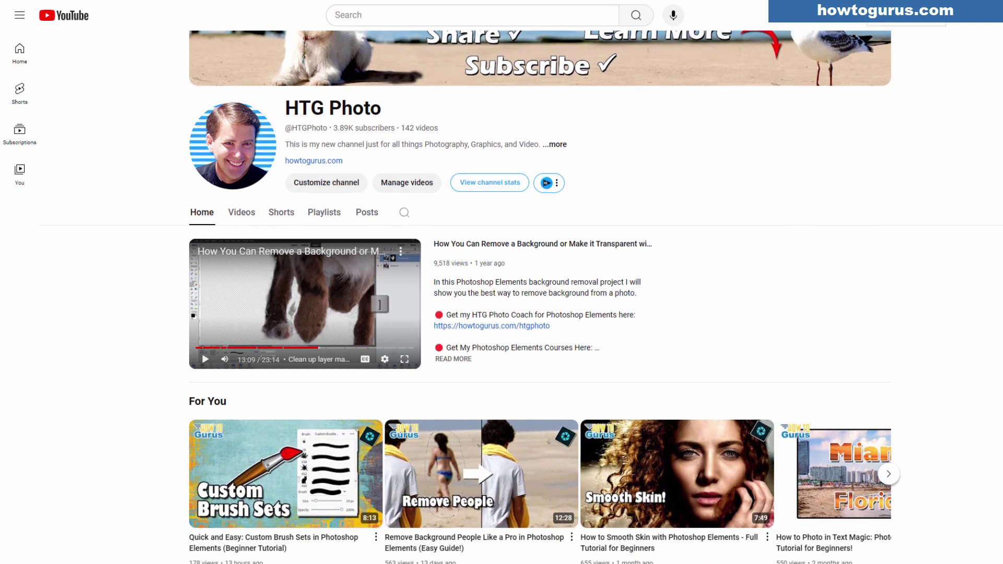
{"action": "scroll", "coordinate": [543, 298], "scroll_direction": "down", "scroll_amount": 3}
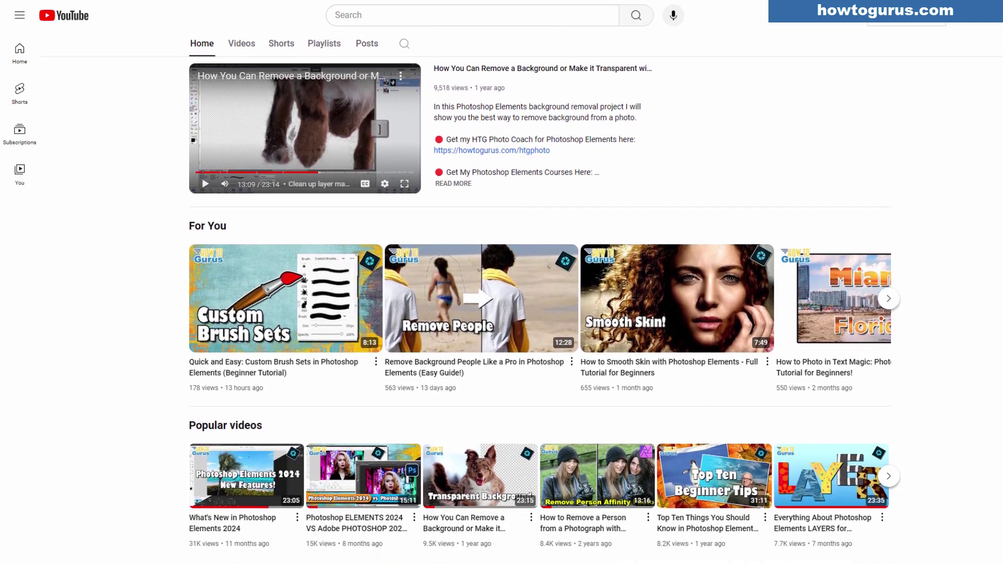
{"action": "scroll", "coordinate": [544, 298], "scroll_direction": "down", "scroll_amount": 3}
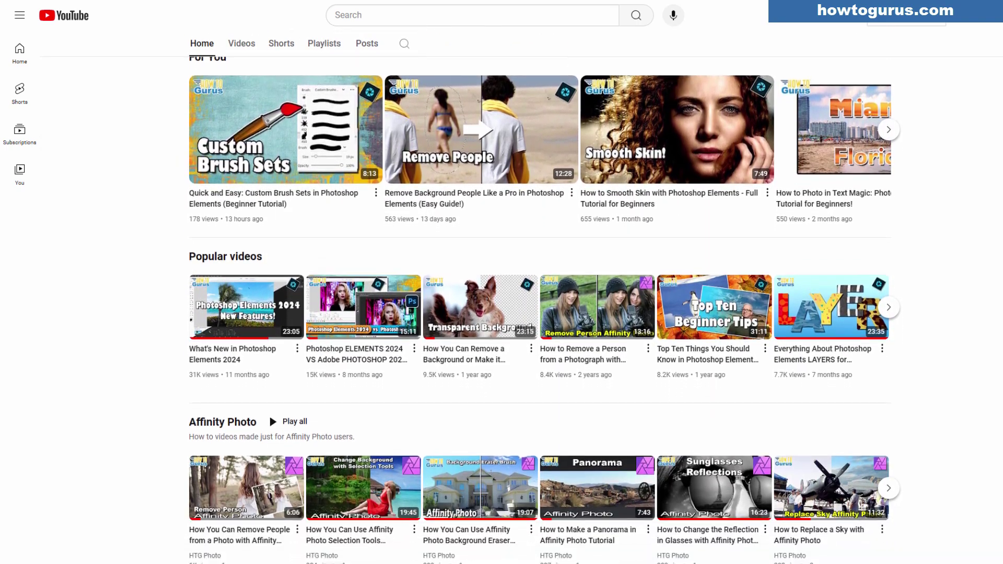
{"action": "scroll", "coordinate": [544, 298], "scroll_direction": "down", "scroll_amount": 3}
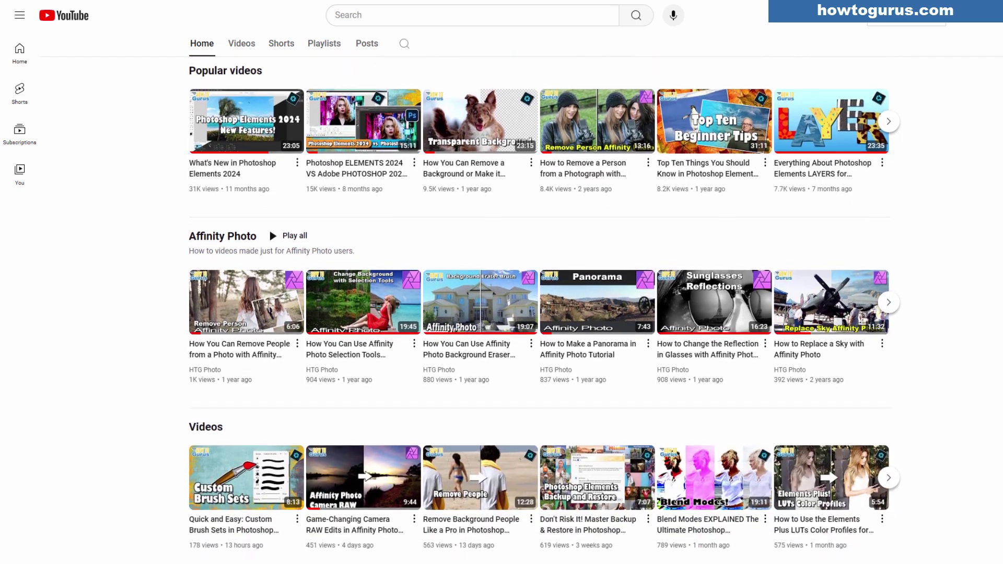
{"action": "scroll", "coordinate": [543, 298], "scroll_direction": "down", "scroll_amount": 1}
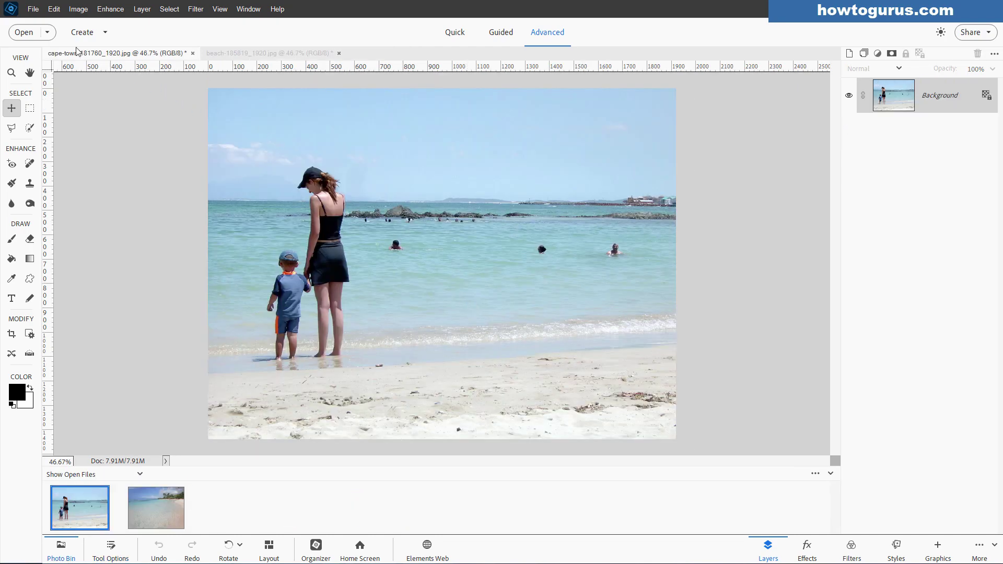
{"action": "left_click", "coordinate": [33, 9]}
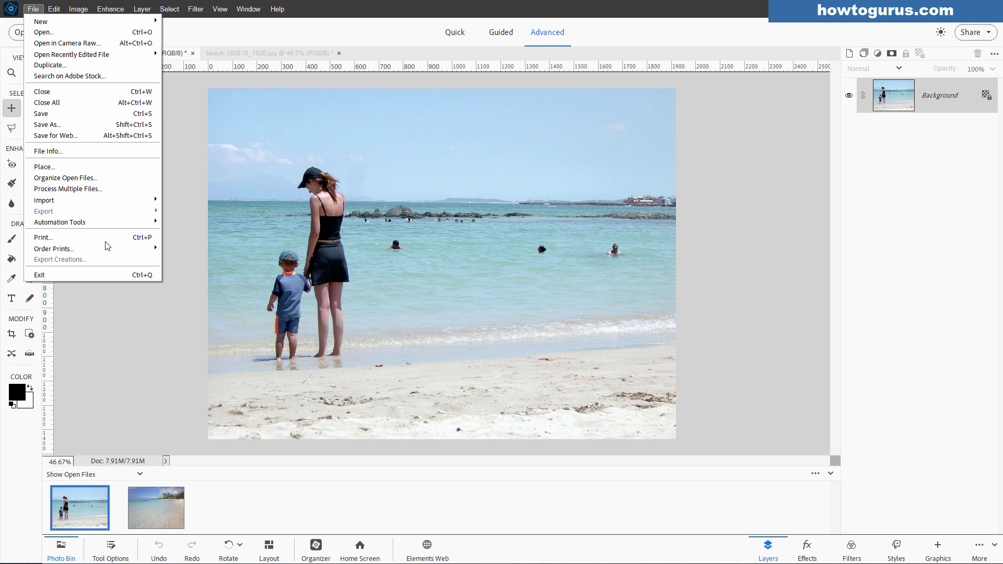
{"action": "left_click", "coordinate": [129, 330]}
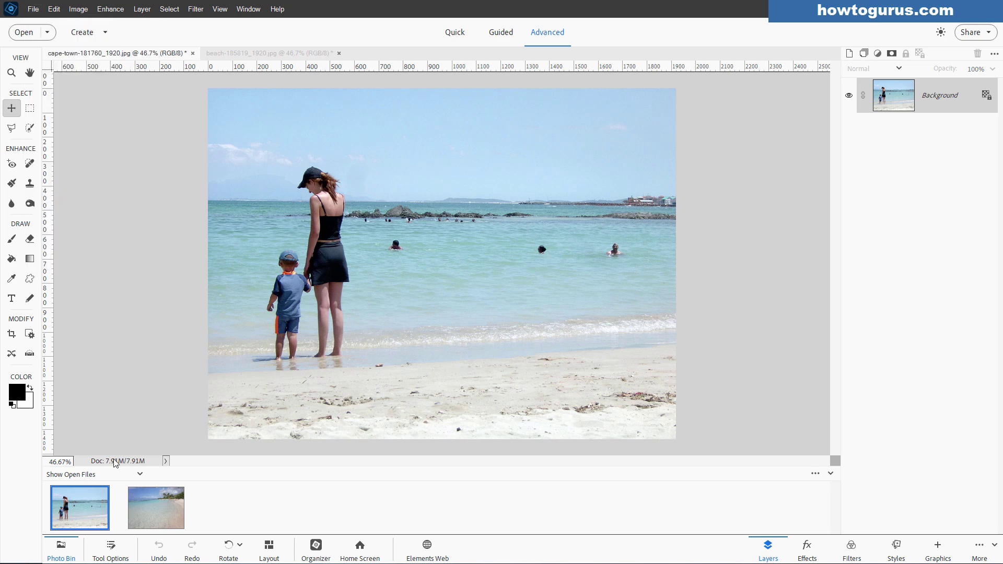
- Switch between the Photo Bin and the Tool Options, ending with the open files displayed in the Photo Bin
{"action": "left_click", "coordinate": [75, 554]}
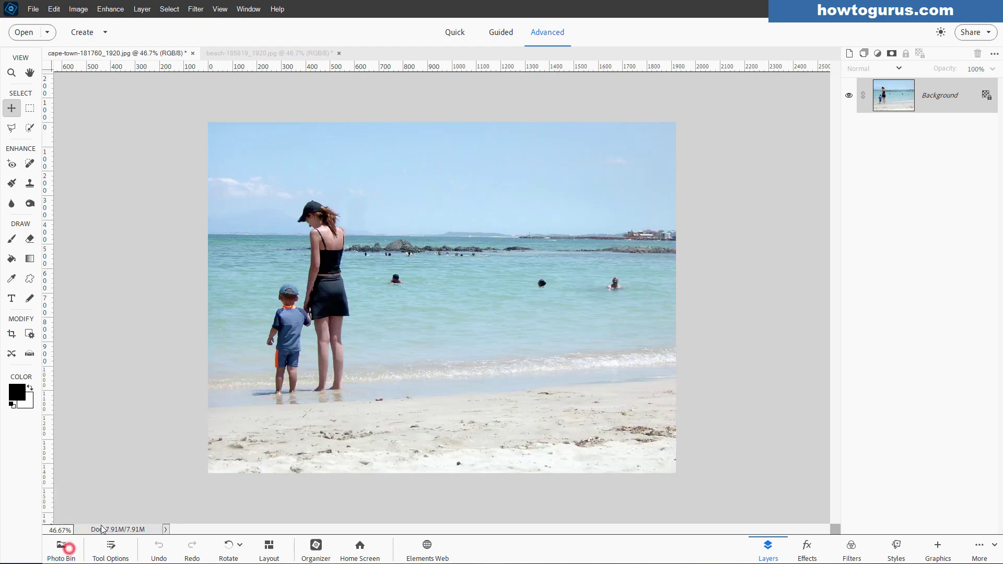
{"action": "left_click", "coordinate": [111, 553]}
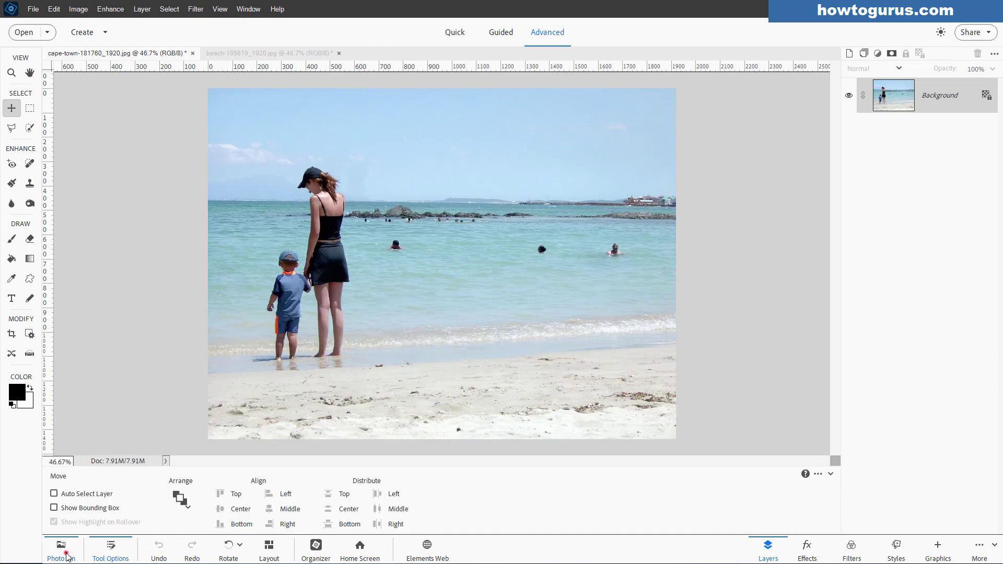
{"action": "left_click", "coordinate": [65, 552]}
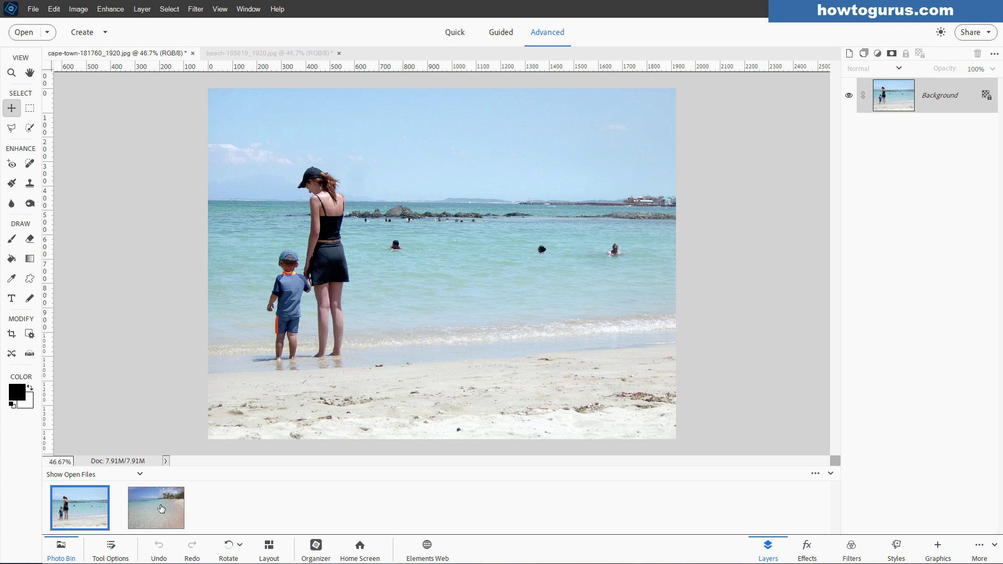
- Make beach-185819_1920.jpg the active photo and add cape-town-181760_1920.jpg to it as a new layer
{"action": "left_click", "coordinate": [161, 509]}
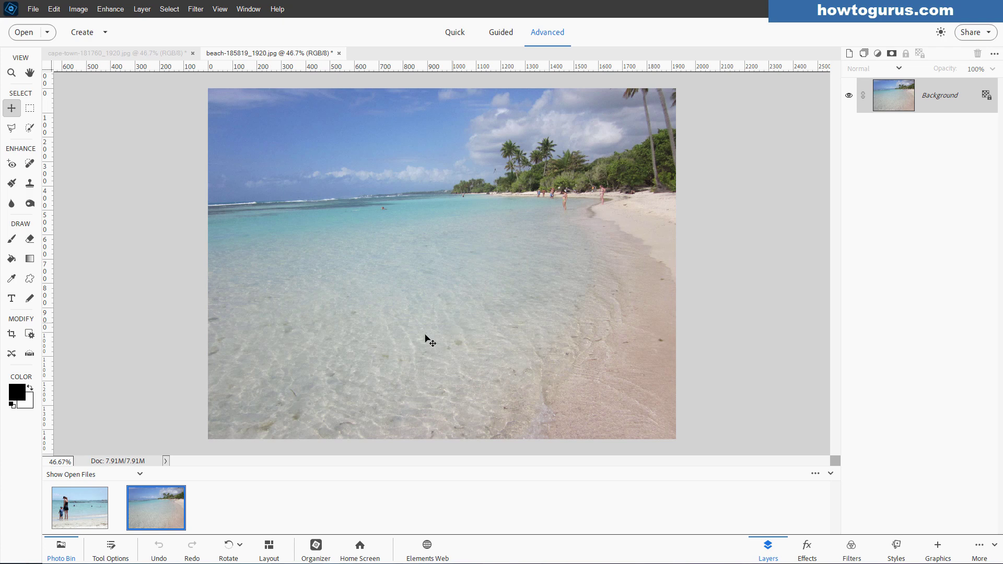
{"action": "left_click", "coordinate": [85, 513]}
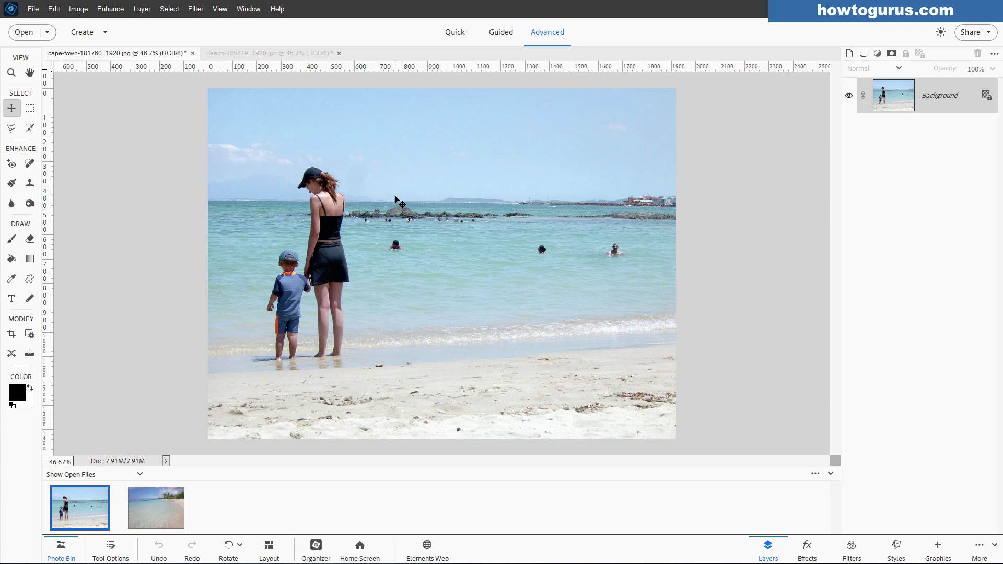
{"action": "left_click", "coordinate": [178, 512]}
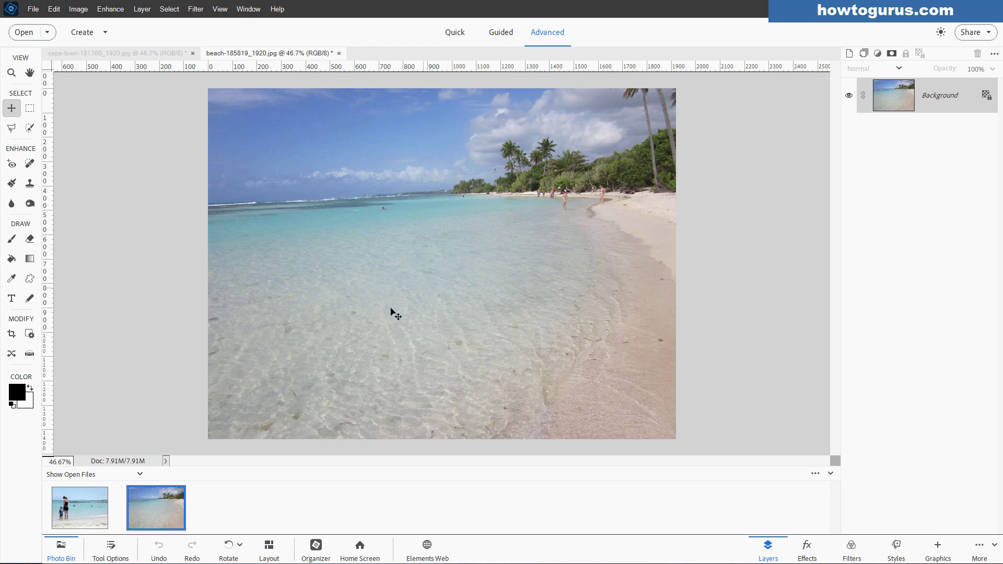
{"action": "left_click_drag", "start_coordinate": [94, 502], "coordinate": [458, 257]}
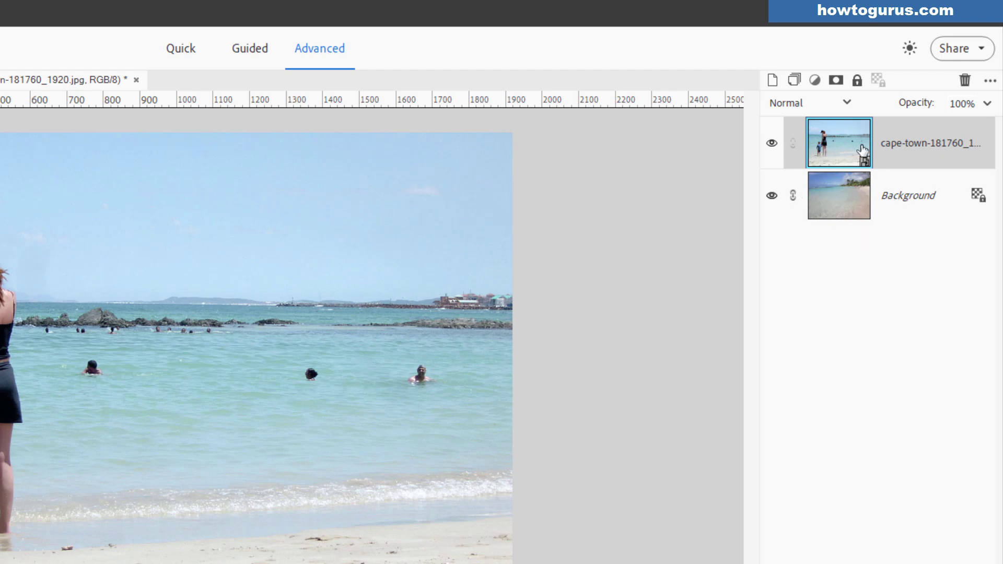
- Hide and show the cape-town layer to compare it with the beach background underneath
{"action": "left_click", "coordinate": [772, 144]}
{"action": "left_click", "coordinate": [772, 144]}
{"action": "left_click", "coordinate": [773, 144]}
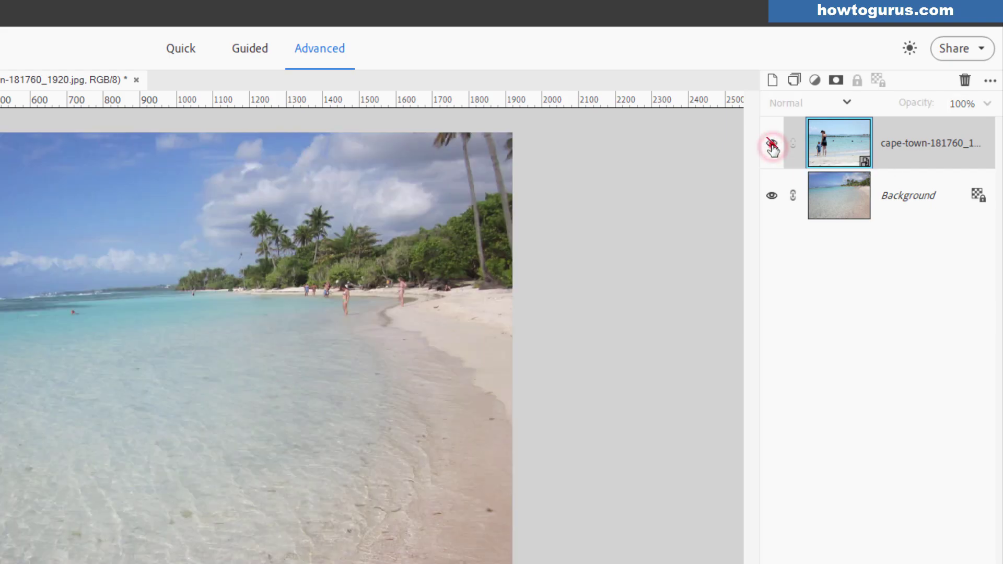
{"action": "left_click", "coordinate": [772, 144]}
{"action": "left_click", "coordinate": [772, 144]}
{"action": "left_click", "coordinate": [800, 127]}
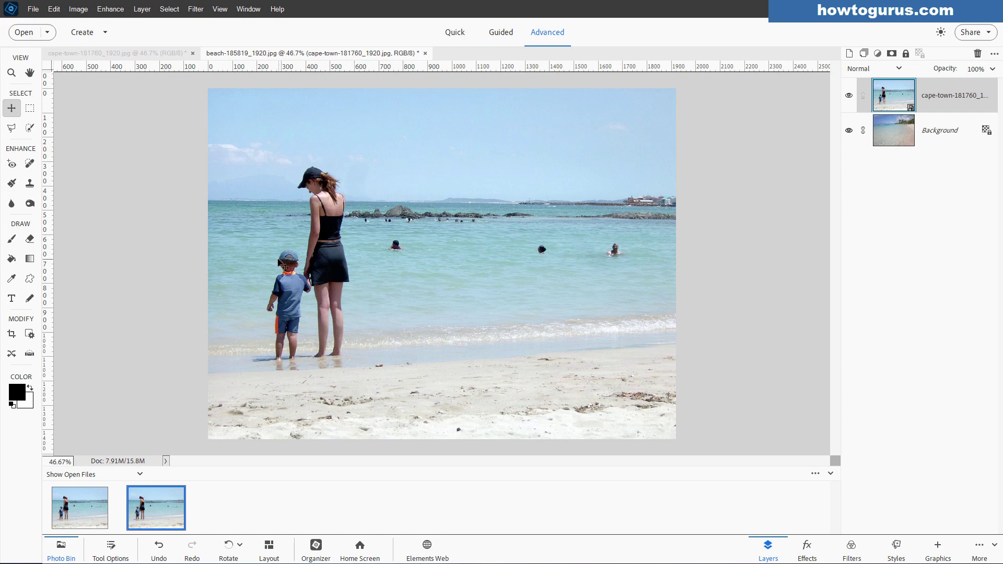
- Draw a loose freehand Lasso selection around the woman and boy and turn it into a layer mask on the cape-town layer
{"action": "left_click", "coordinate": [11, 128]}
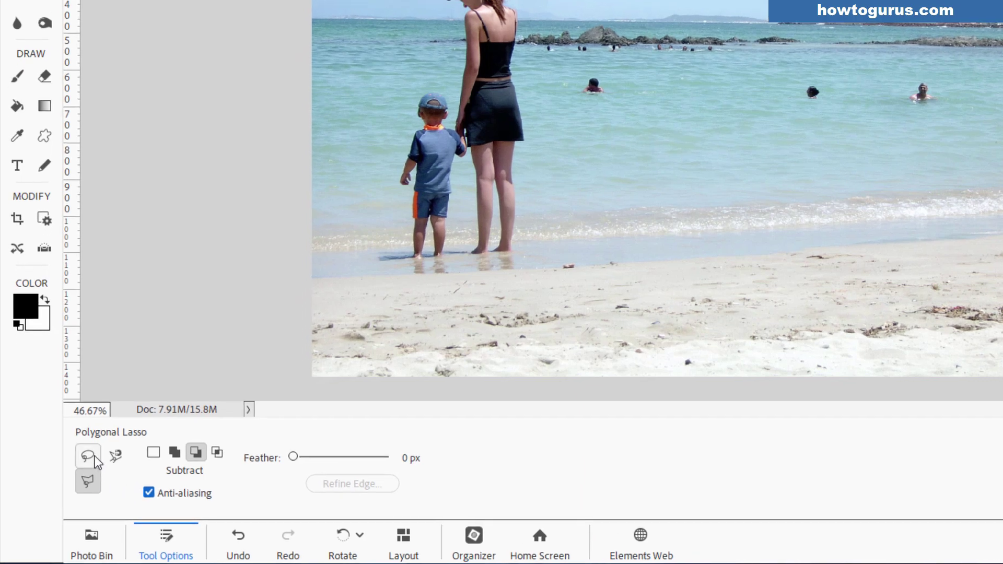
{"action": "left_click", "coordinate": [89, 456]}
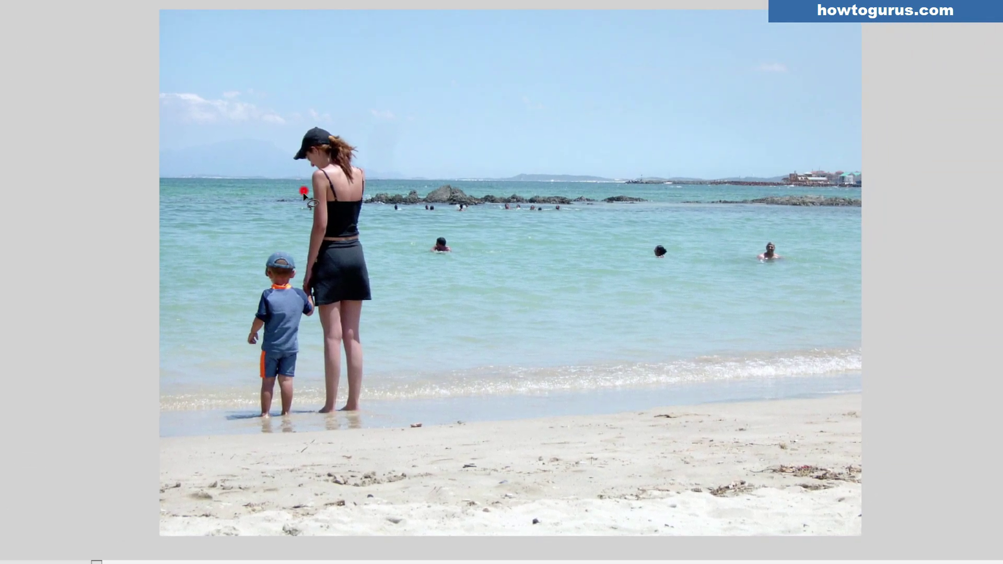
{"action": "mouse_move", "coordinate": [456, 32]}
{"action": "left_mouse_down"}
{"action": "mouse_move", "coordinate": [456, 70]}
{"action": "mouse_move", "coordinate": [422, 89]}
{"action": "left_mouse_up"}
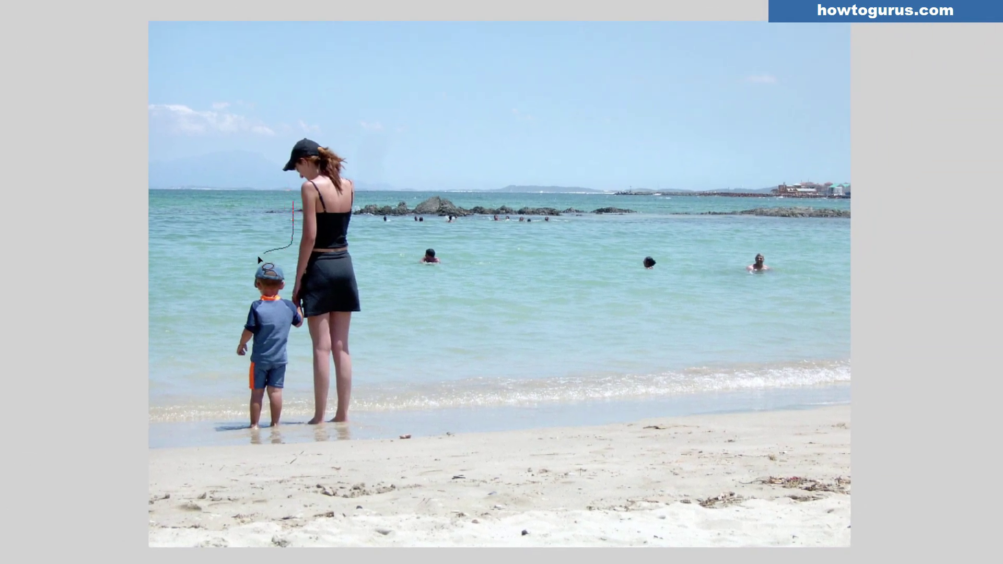
{"action": "mouse_move", "coordinate": [259, 260]}
{"action": "left_mouse_down"}
{"action": "mouse_move", "coordinate": [231, 319]}
{"action": "mouse_move", "coordinate": [218, 433]}
{"action": "mouse_move", "coordinate": [338, 432]}
{"action": "mouse_move", "coordinate": [365, 421]}
{"action": "mouse_move", "coordinate": [359, 154]}
{"action": "mouse_move", "coordinate": [329, 131]}
{"action": "mouse_move", "coordinate": [301, 128]}
{"action": "mouse_move", "coordinate": [276, 146]}
{"action": "mouse_move", "coordinate": [278, 180]}
{"action": "mouse_move", "coordinate": [296, 220]}
{"action": "left_mouse_up"}
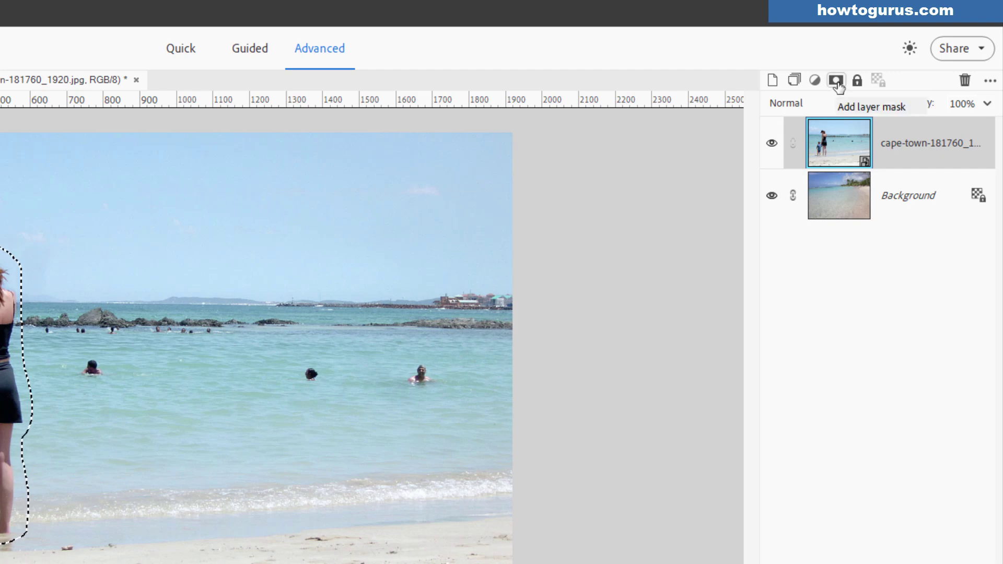
{"action": "left_click", "coordinate": [836, 81]}
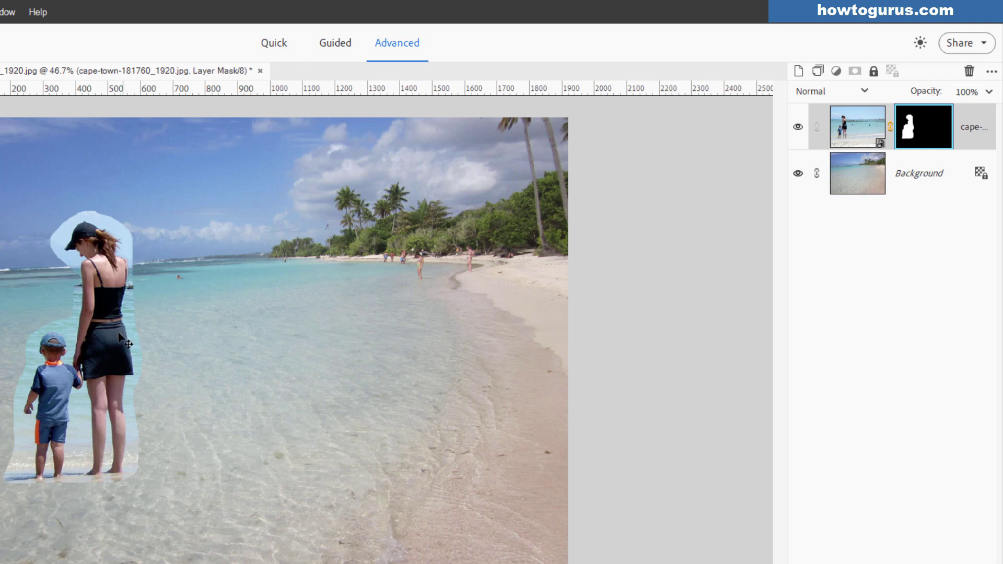
- Move the masked woman and boy to the shoreline on the beach photo's right side and enlarge them to about 130%
{"action": "left_click_drag", "start_coordinate": [109, 357], "coordinate": [488, 422]}
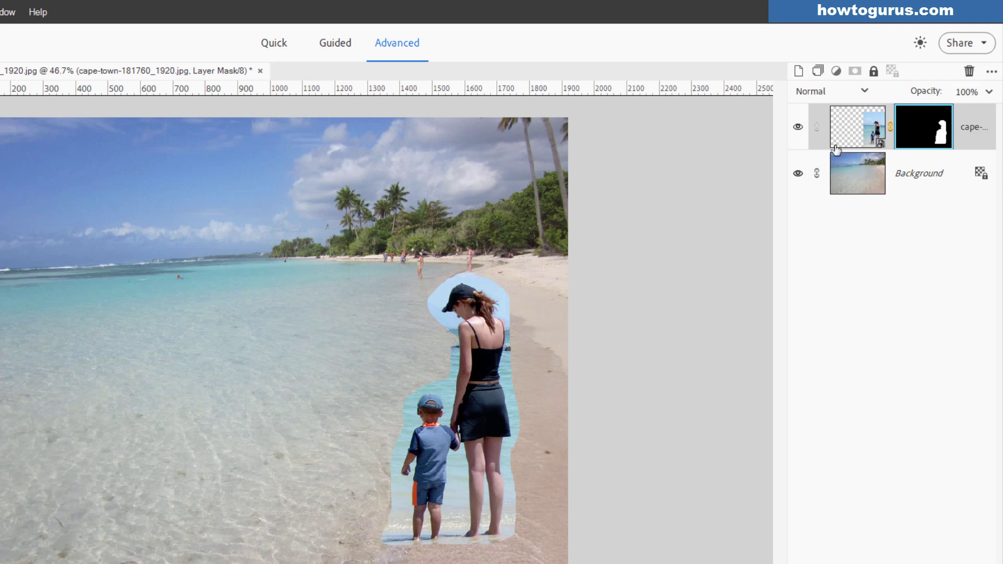
{"action": "key", "text": "ctrl+t"}
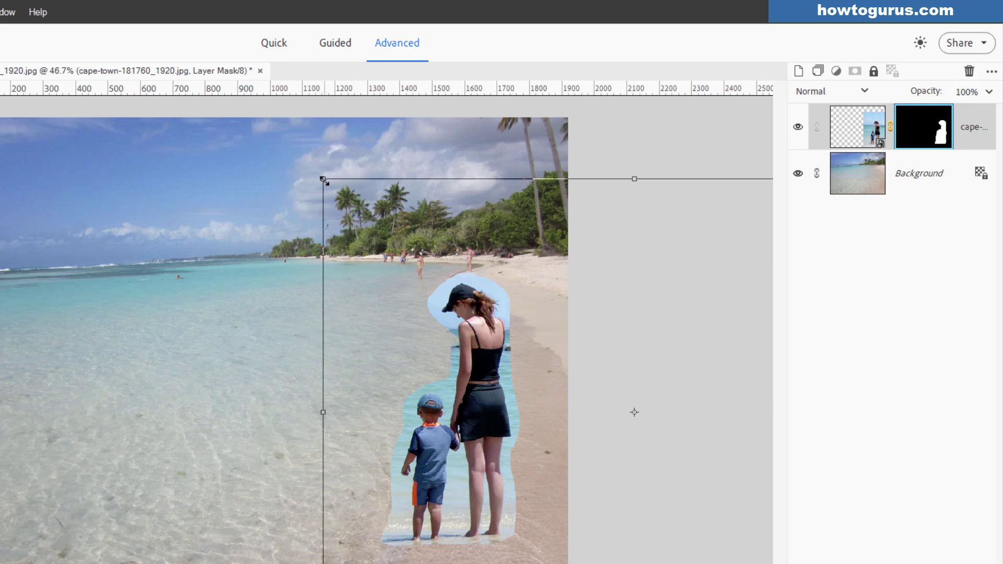
{"action": "left_click_drag", "start_coordinate": [324, 180], "coordinate": [83, 104]}
{"action": "left_click_drag", "start_coordinate": [347, 358], "coordinate": [468, 387]}
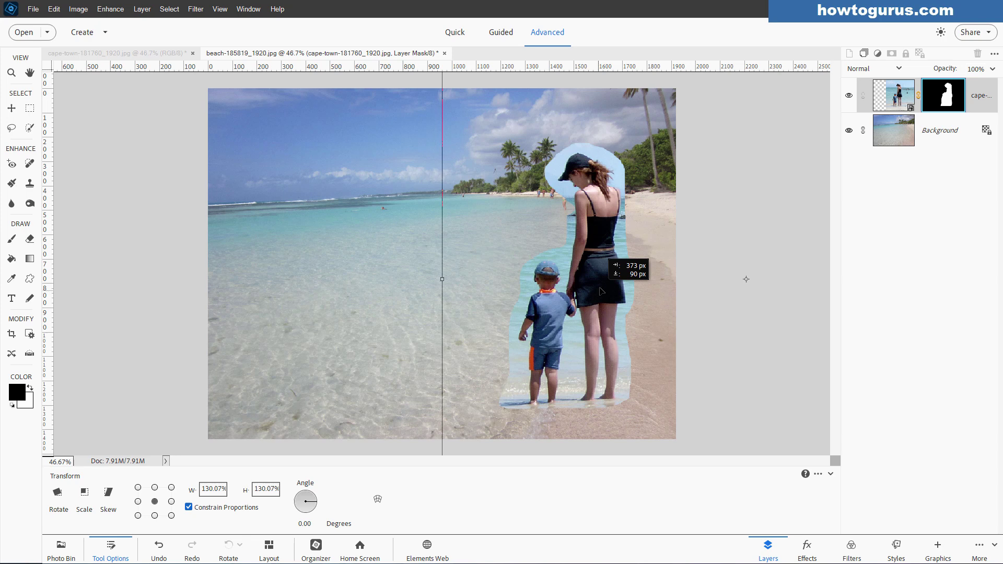
{"action": "left_click_drag", "start_coordinate": [600, 290], "coordinate": [604, 310]}
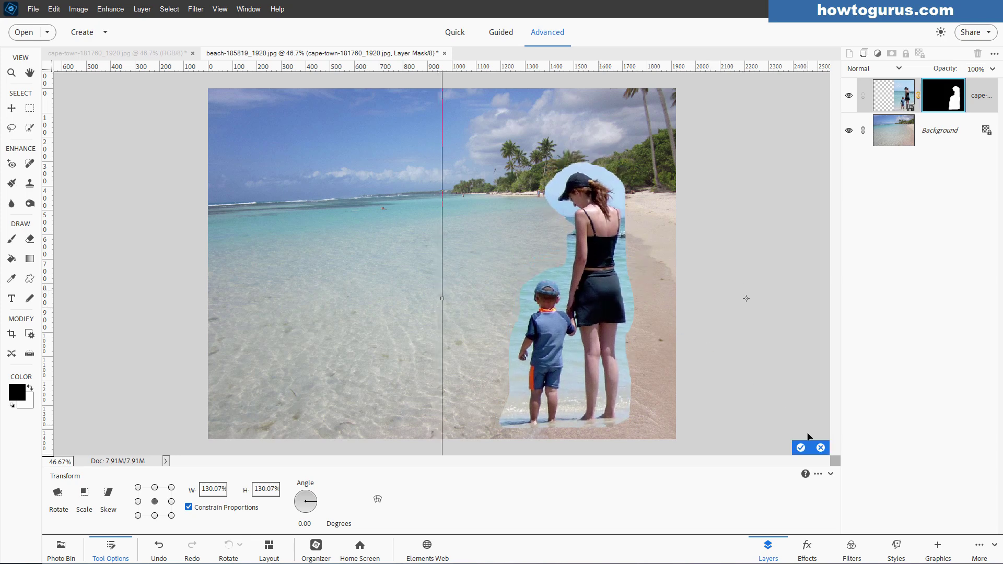
{"action": "left_click", "coordinate": [801, 448]}
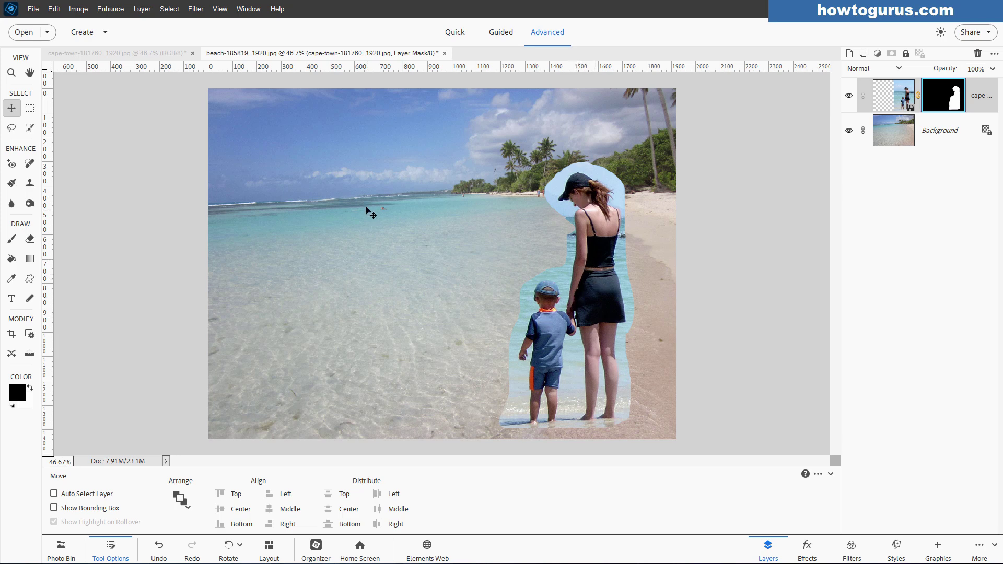
- Choose the Polygonal Lasso tool in Subtract mode
{"action": "left_click", "coordinate": [12, 128]}
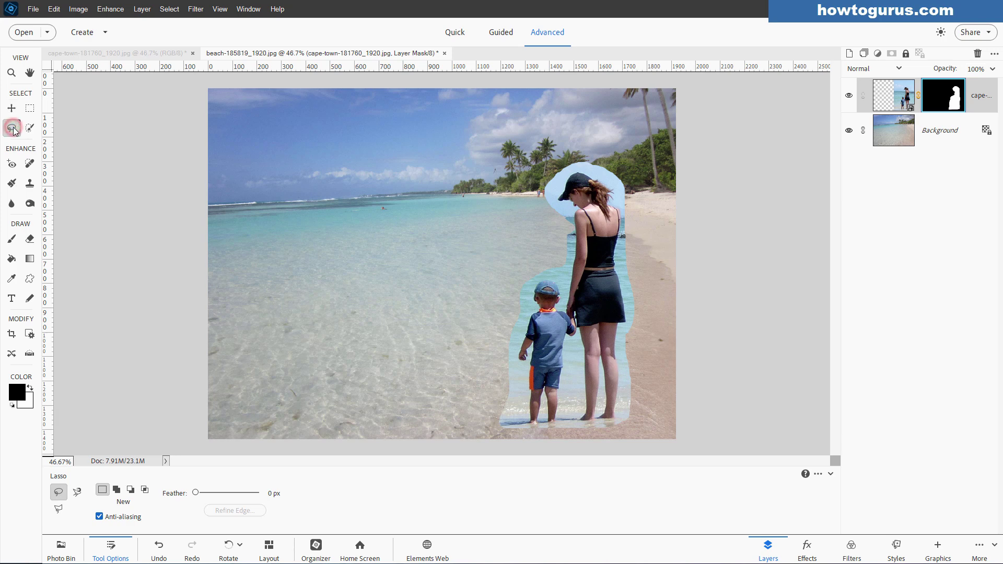
{"action": "left_click", "coordinate": [58, 508]}
{"action": "left_click", "coordinate": [131, 490]}
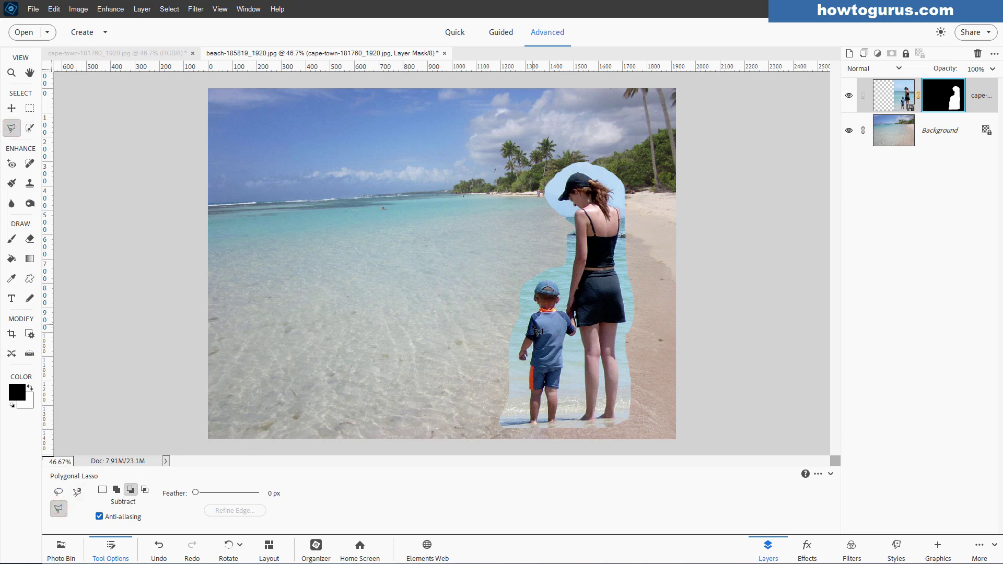
- Zoom in on the boy and the woman to examine the cutout's edges closely
{"action": "scroll", "coordinate": [534, 328], "scroll_direction": "up", "scroll_amount": 5}
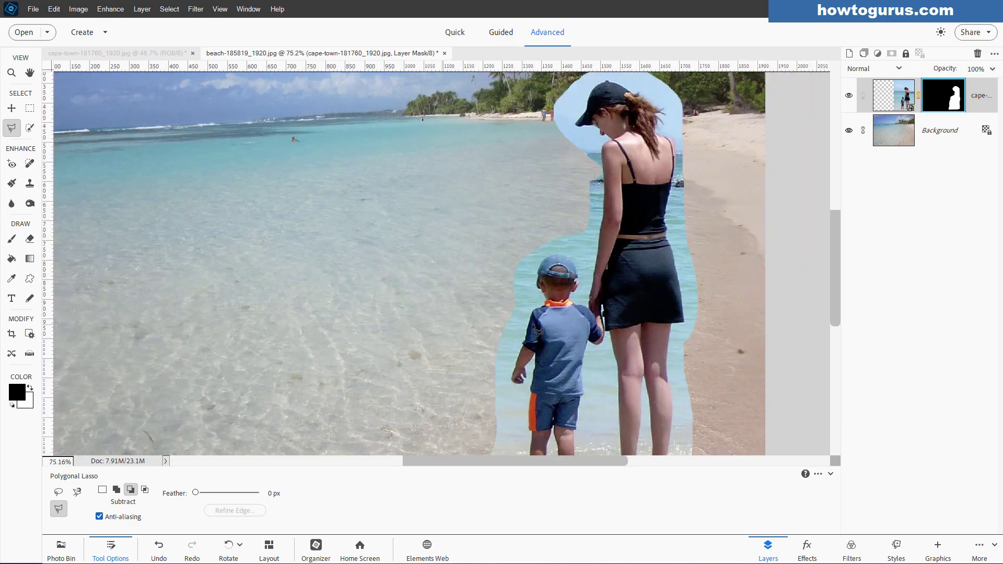
{"action": "scroll", "coordinate": [533, 329], "scroll_direction": "up", "scroll_amount": 4}
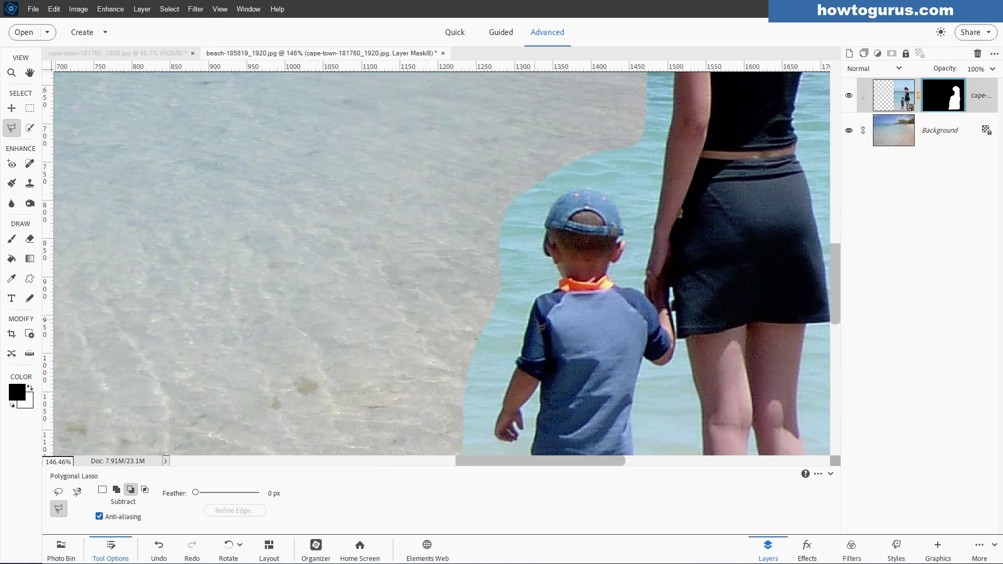
{"action": "scroll", "coordinate": [540, 325], "scroll_direction": "down", "scroll_amount": 4}
{"action": "scroll", "coordinate": [541, 326], "scroll_direction": "up", "scroll_amount": 2}
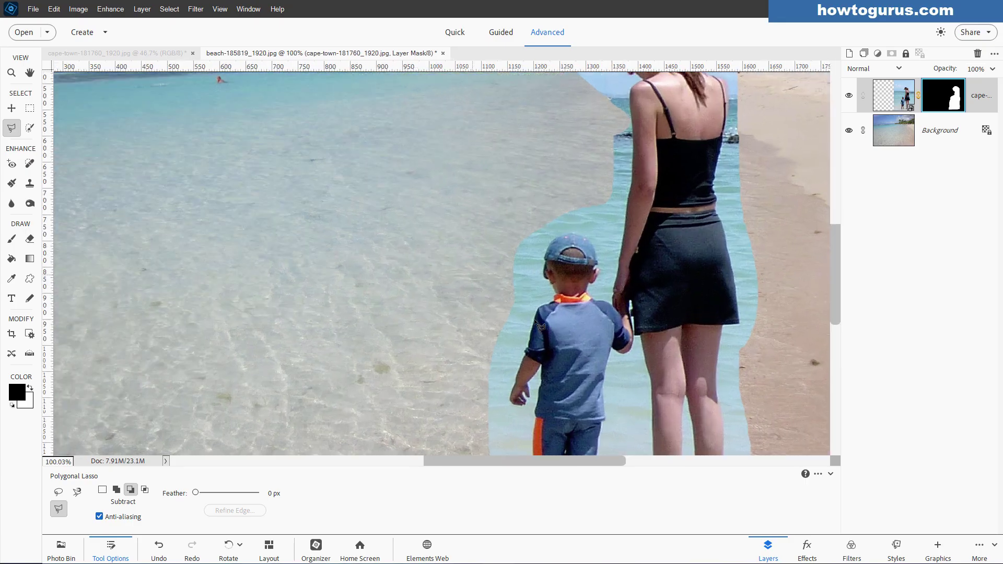
{"action": "scroll", "coordinate": [541, 327], "scroll_direction": "up", "scroll_amount": 2}
{"action": "scroll", "coordinate": [538, 347], "scroll_direction": "down", "scroll_amount": 1}
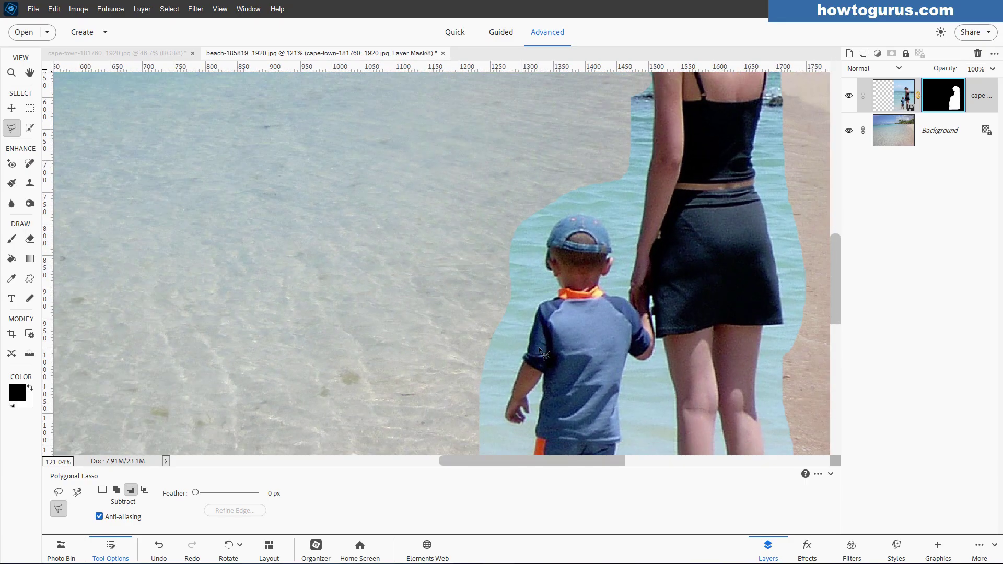
{"action": "scroll", "coordinate": [538, 347], "scroll_direction": "up", "scroll_amount": 2}
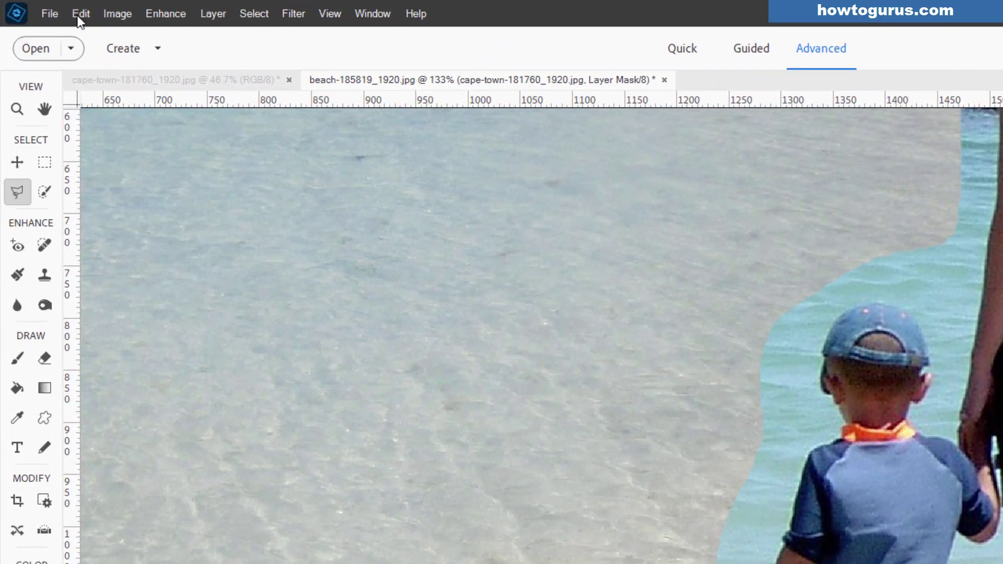
- Make sure Zoom with Scroll Wheel is enabled in the General preferences
{"action": "left_click", "coordinate": [55, 9]}
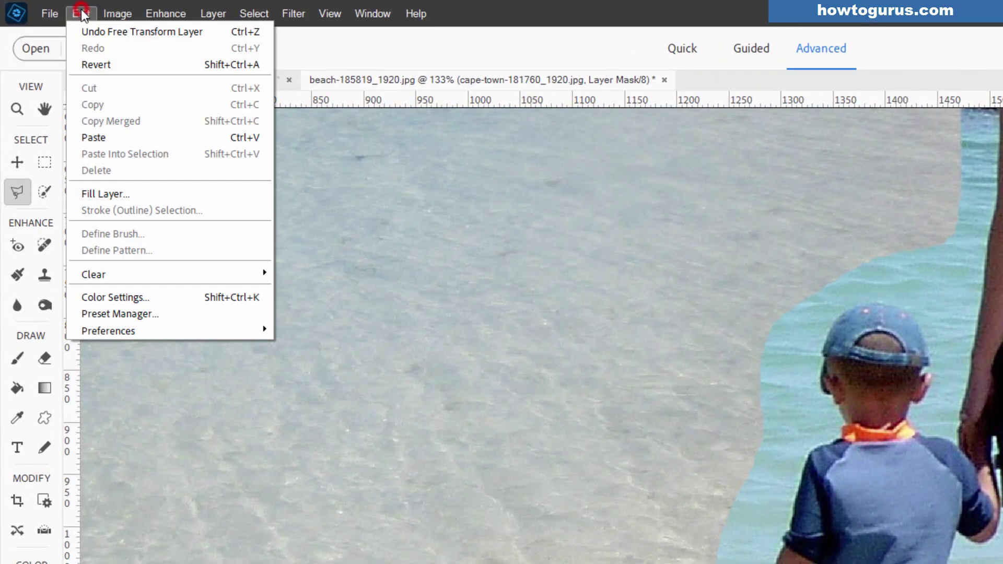
{"action": "left_click", "coordinate": [149, 328]}
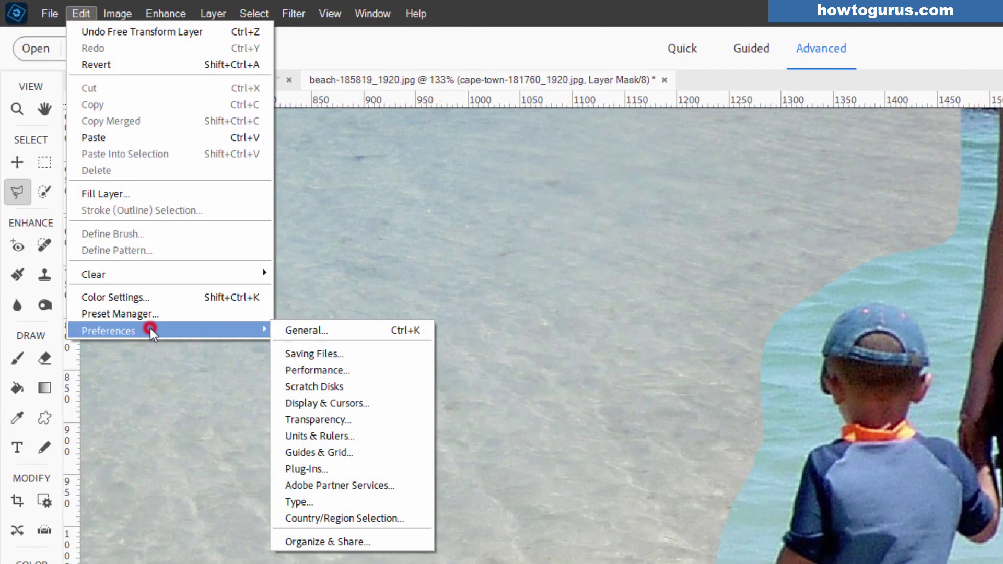
{"action": "left_click", "coordinate": [317, 331]}
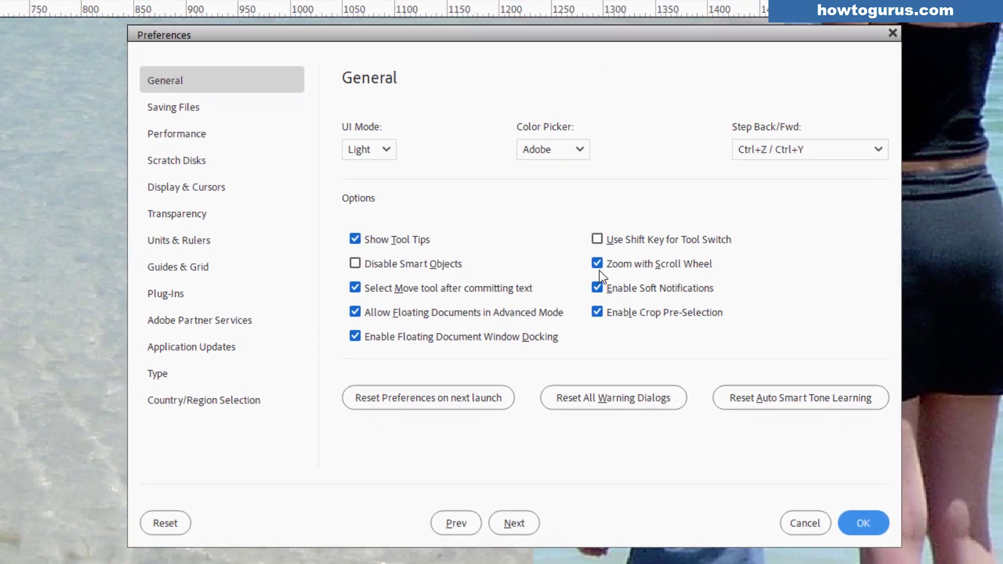
{"action": "left_click", "coordinate": [601, 267]}
{"action": "left_click", "coordinate": [870, 522]}
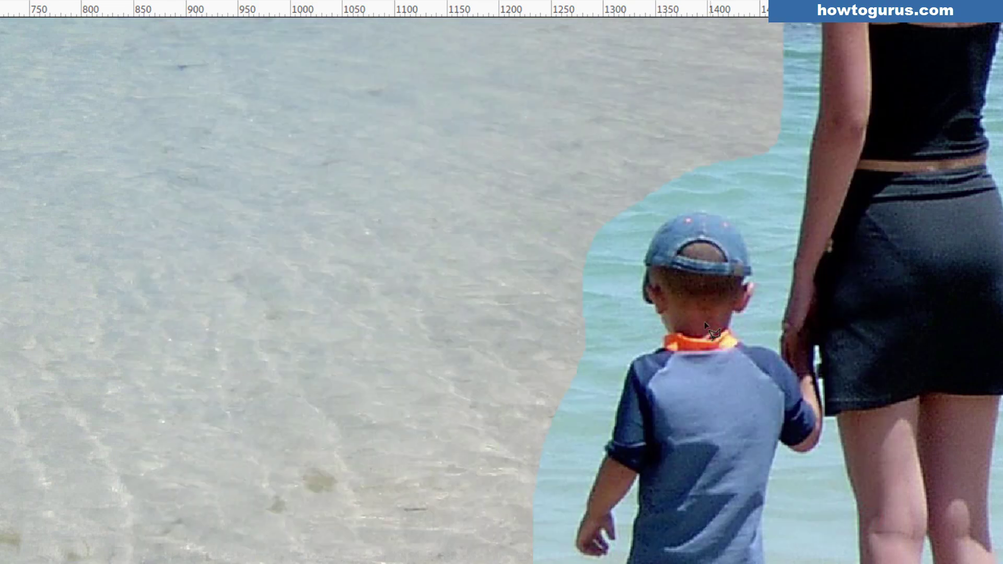
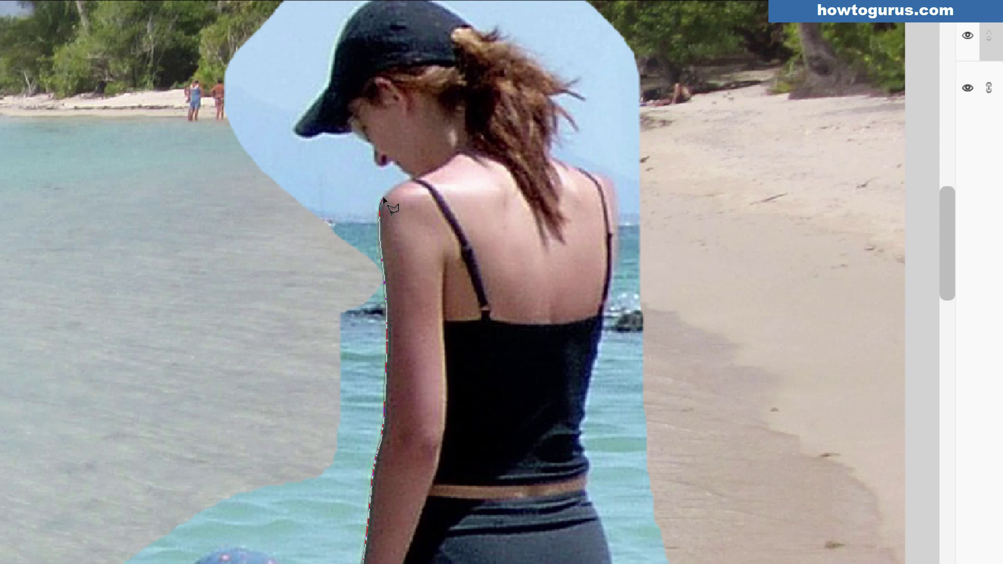
- Continue the Polygonal Lasso outline from the woman's near shoulder along her neck and face to the tip of the cap's brim
{"action": "left_click", "coordinate": [407, 179]}
{"action": "left_click", "coordinate": [375, 162]}
{"action": "left_click", "coordinate": [383, 158]}
{"action": "left_click", "coordinate": [370, 142]}
{"action": "left_click", "coordinate": [360, 139]}
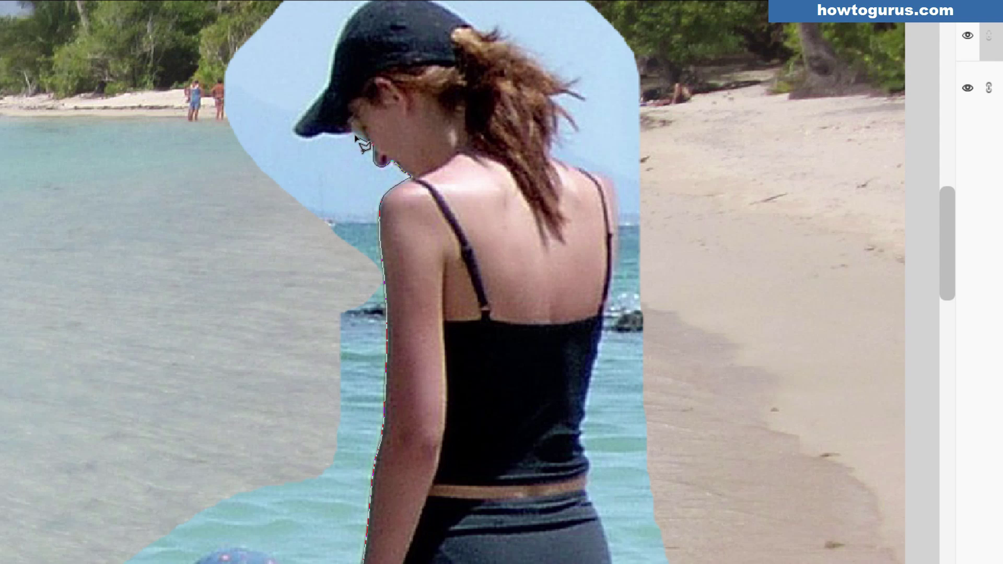
{"action": "left_click", "coordinate": [301, 138]}
{"action": "left_click", "coordinate": [295, 130]}
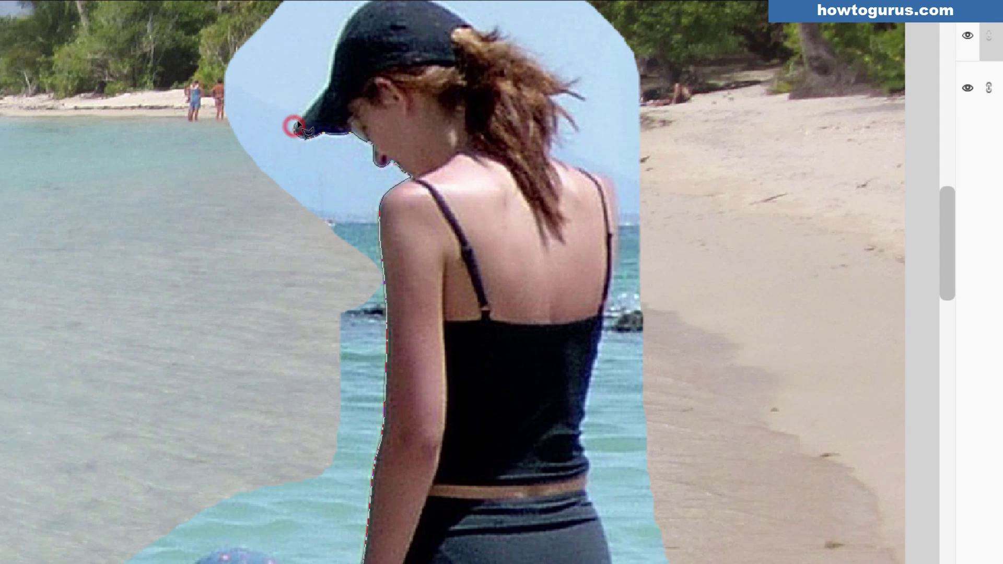
- Trace the outline up the cap's front, around its top button and down toward the ponytail
{"action": "key", "text": "space"}
{"action": "mouse_move", "coordinate": [358, 7]}
{"action": "left_mouse_down"}
{"action": "mouse_move", "coordinate": [353, 175]}
{"action": "mouse_move", "coordinate": [338, 243]}
{"action": "left_mouse_up"}
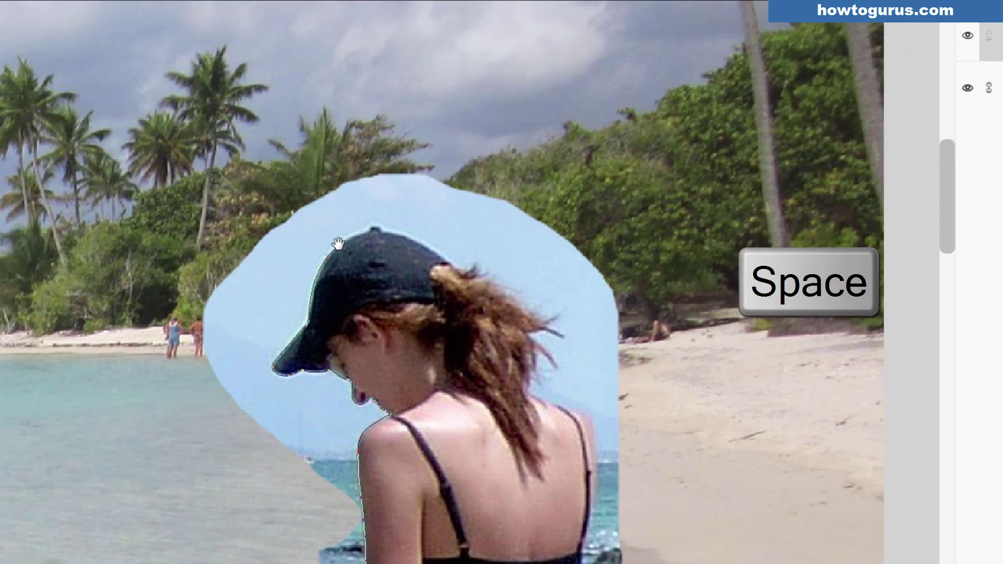
{"action": "left_click", "coordinate": [370, 229]}
{"action": "left_click", "coordinate": [373, 228]}
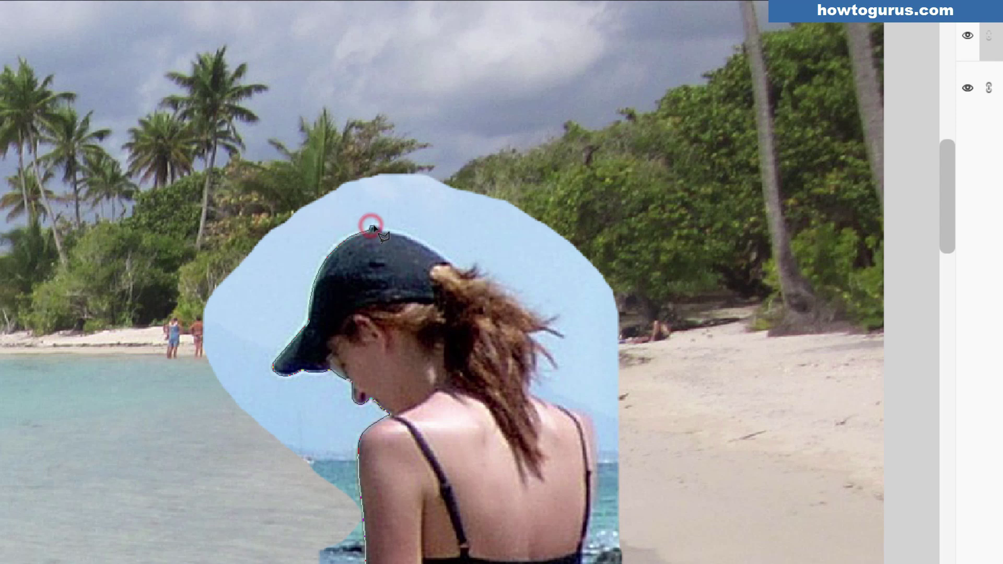
{"action": "left_click", "coordinate": [380, 226]}
{"action": "left_click", "coordinate": [382, 228]}
{"action": "left_click", "coordinate": [439, 253]}
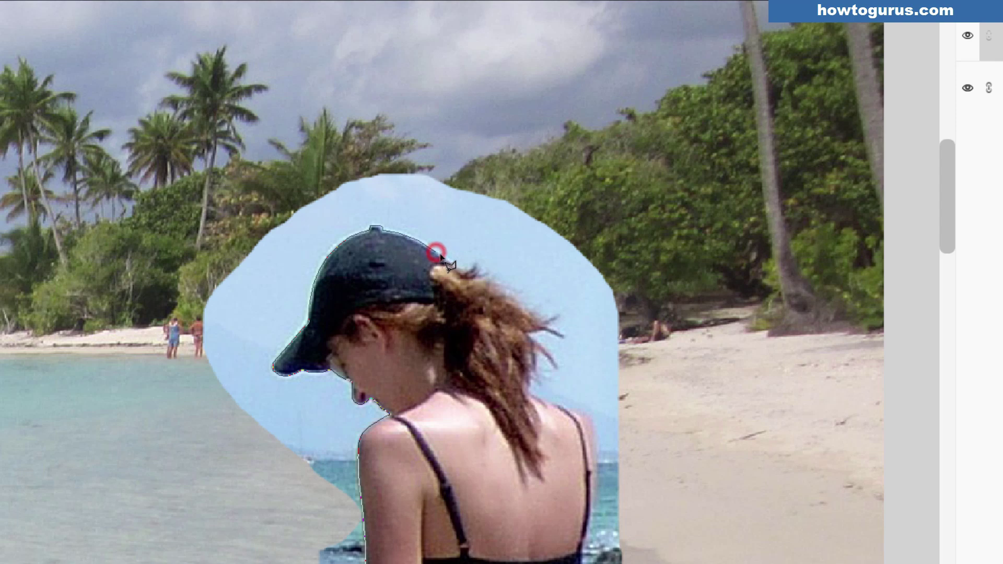
- Trace loosely around the upper edge of the ponytail, leaving a margin of sky around the flyaway hair
{"action": "left_click", "coordinate": [454, 267]}
{"action": "left_click", "coordinate": [463, 265]}
{"action": "left_click", "coordinate": [473, 257]}
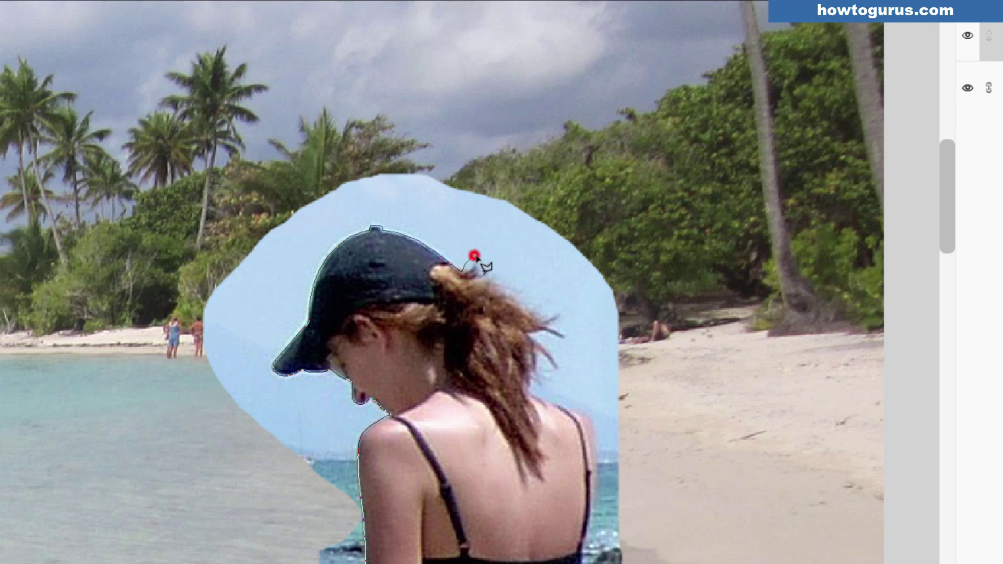
{"action": "left_click", "coordinate": [494, 267]}
{"action": "left_click", "coordinate": [496, 279]}
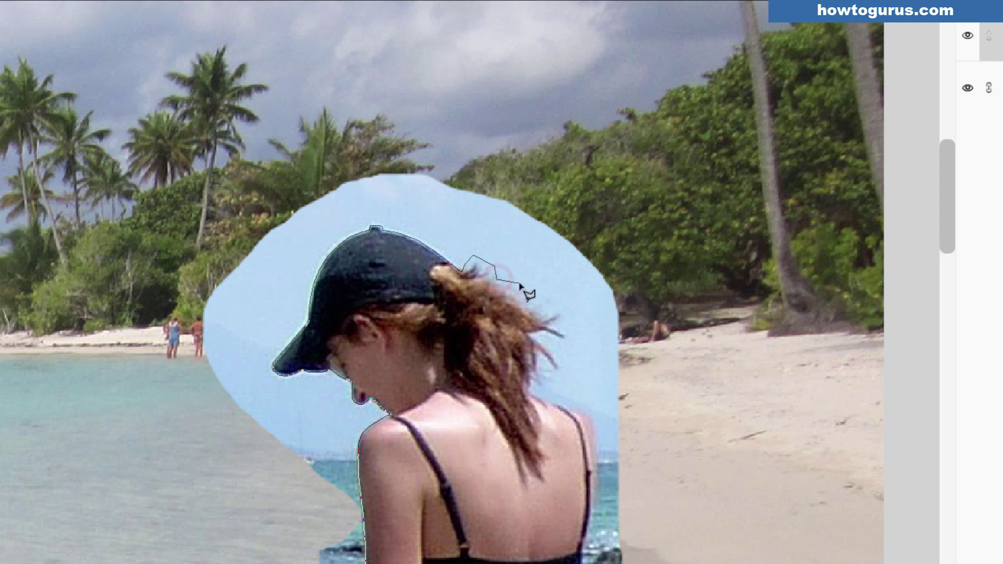
{"action": "left_click", "coordinate": [525, 286]}
{"action": "left_click", "coordinate": [524, 300]}
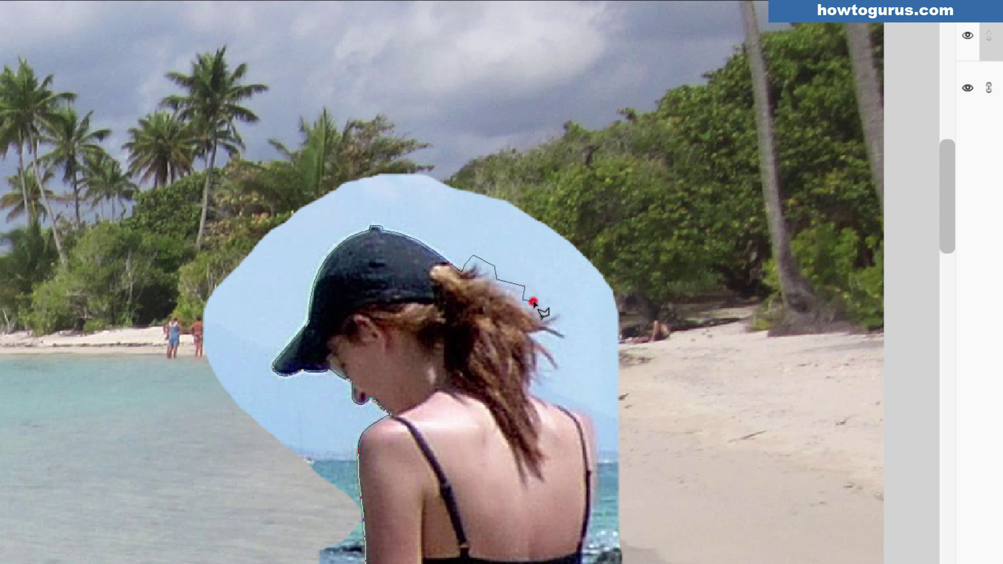
{"action": "left_click", "coordinate": [549, 301]}
{"action": "left_click", "coordinate": [548, 311]}
{"action": "left_click", "coordinate": [565, 312]}
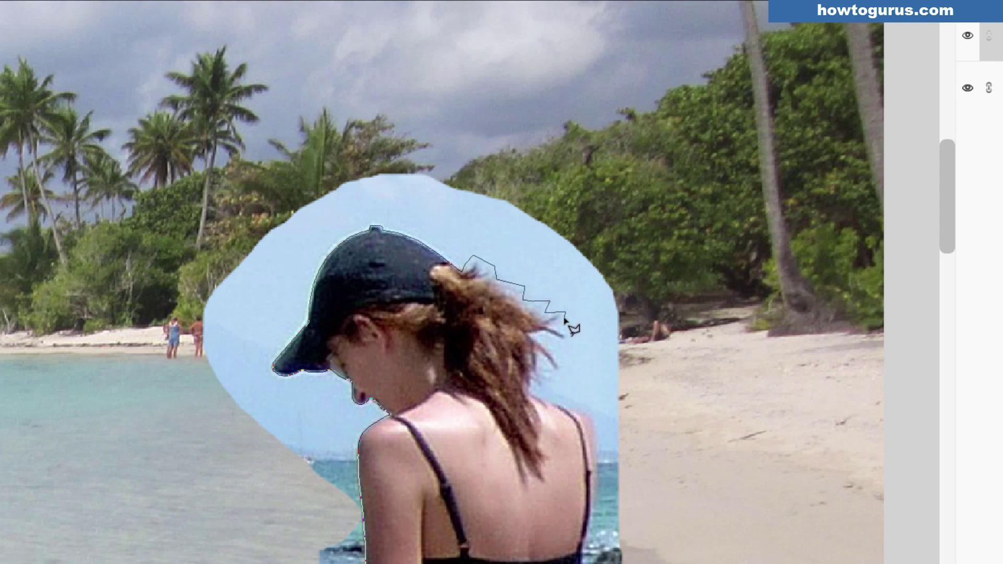
- Trace around the ponytail's outer strands and down the hair's edge onto the top of the woman's far shoulder
{"action": "left_click", "coordinate": [555, 325]}
{"action": "left_click", "coordinate": [568, 339]}
{"action": "left_click", "coordinate": [537, 335]}
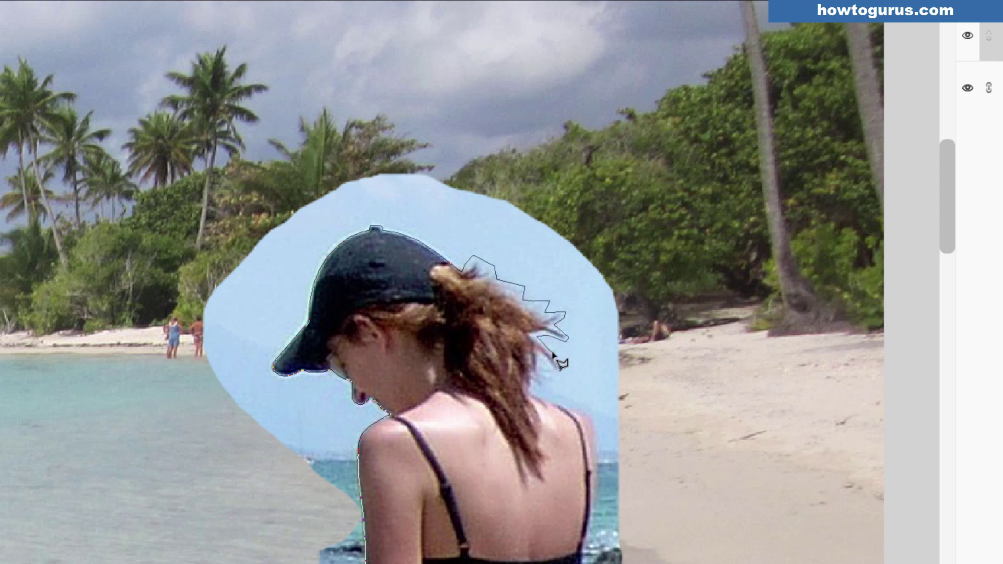
{"action": "left_click", "coordinate": [553, 352]}
{"action": "left_click", "coordinate": [563, 368]}
{"action": "left_click", "coordinate": [557, 375]}
{"action": "left_click", "coordinate": [541, 357]}
{"action": "left_click", "coordinate": [542, 377]}
{"action": "left_click", "coordinate": [530, 384]}
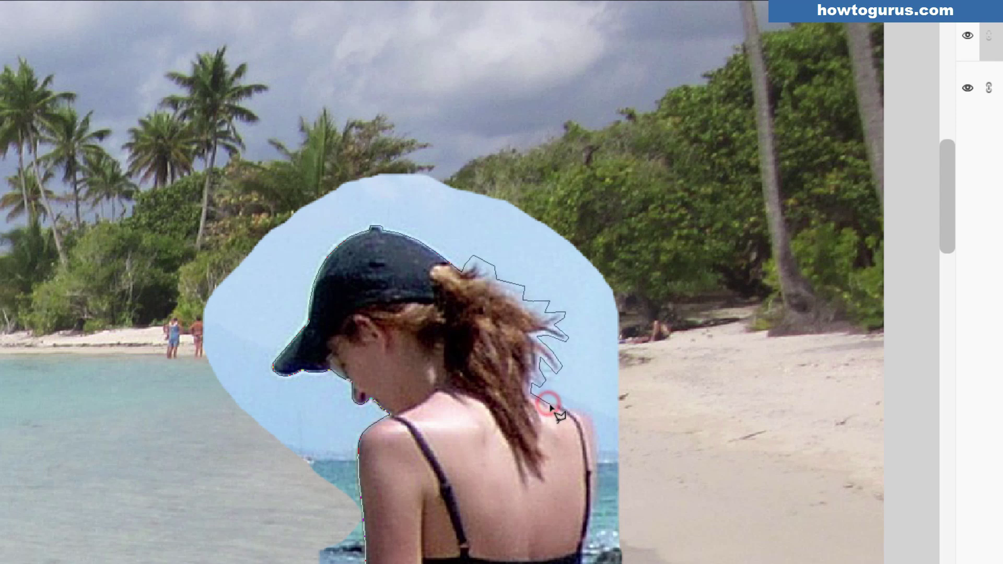
{"action": "left_click", "coordinate": [553, 406]}
{"action": "left_click", "coordinate": [562, 408]}
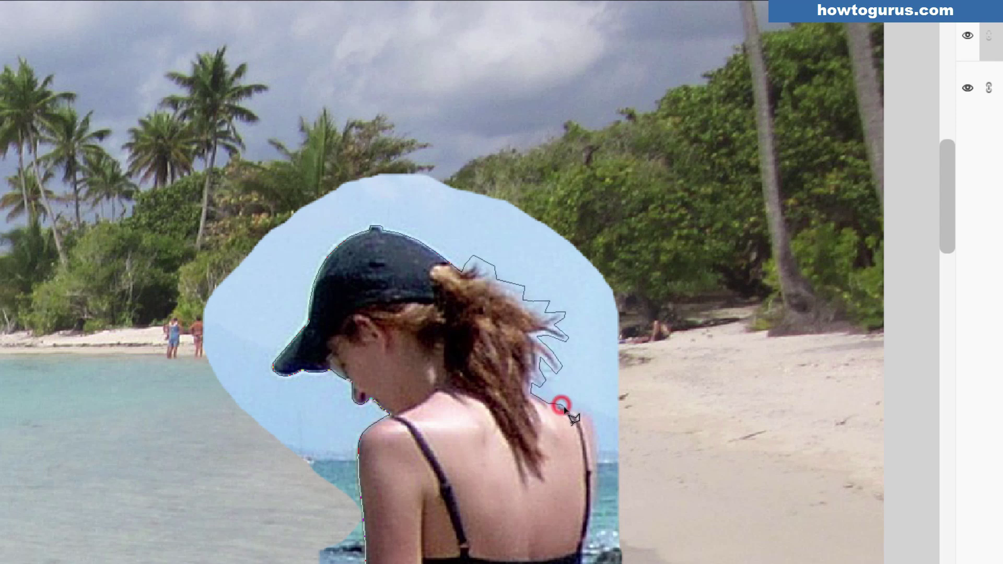
{"action": "left_click", "coordinate": [578, 410]}
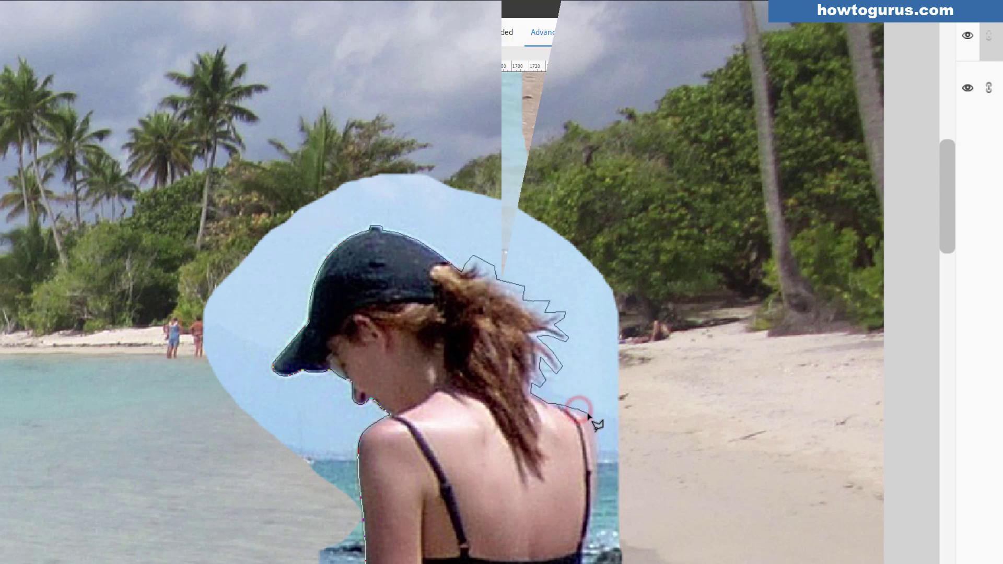
- Carry the outline along the waterline from the woman's feet to beneath the boy's feet
{"action": "left_click", "coordinate": [328, 363]}
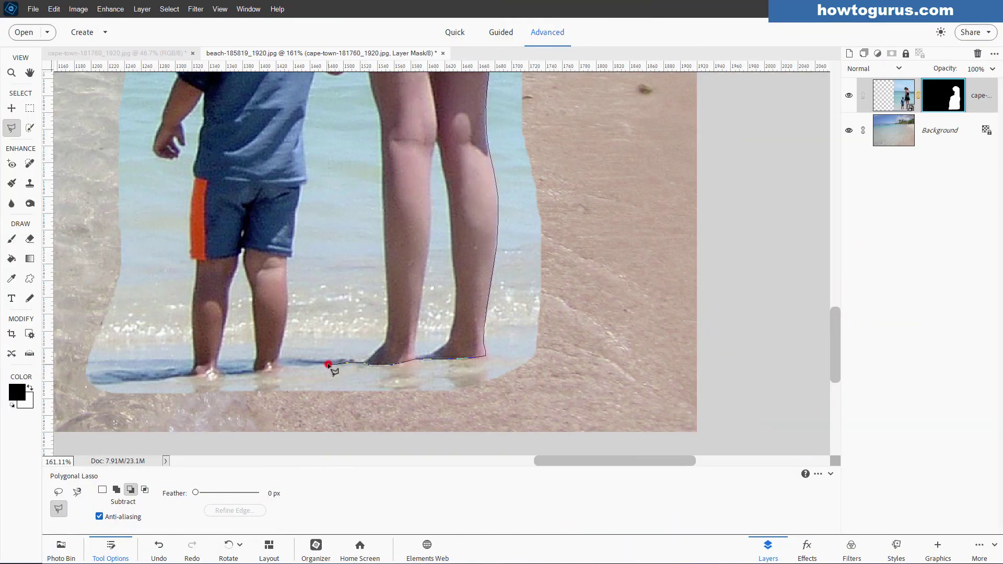
{"action": "left_click", "coordinate": [316, 365]}
{"action": "left_click", "coordinate": [270, 368]}
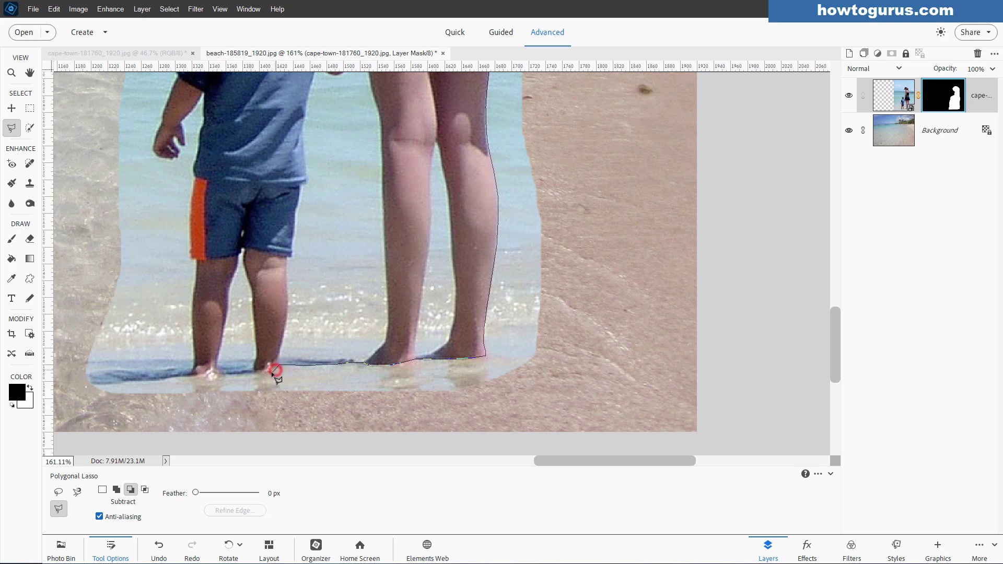
{"action": "left_click", "coordinate": [230, 374]}
{"action": "left_click", "coordinate": [200, 378]}
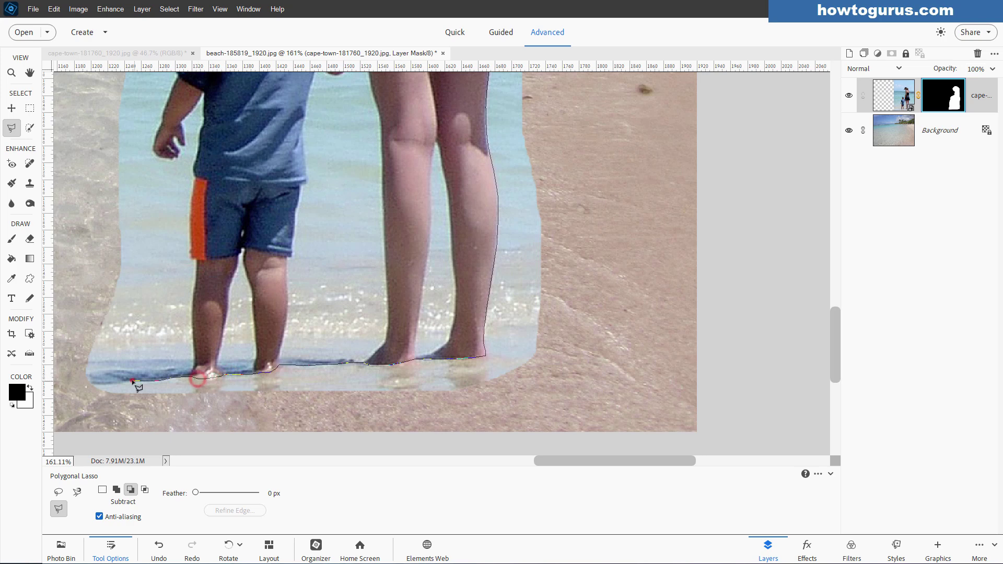
- Trace around the shadow on the water beside the boy's feet and return to his ankle
{"action": "left_click", "coordinate": [131, 381]}
{"action": "left_click", "coordinate": [94, 383]}
{"action": "left_click", "coordinate": [88, 378]}
{"action": "left_click", "coordinate": [119, 370]}
{"action": "left_click", "coordinate": [156, 371]}
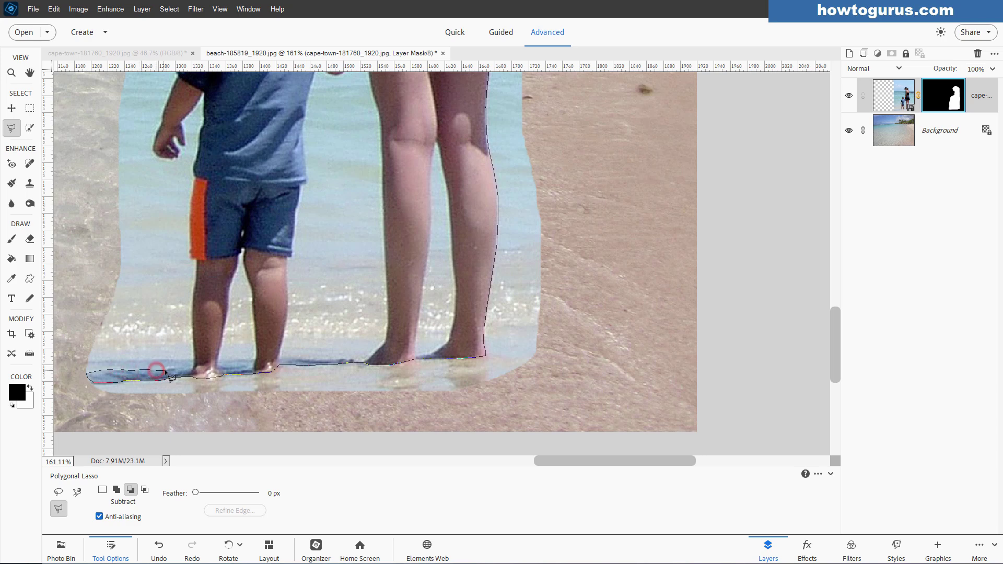
{"action": "left_click", "coordinate": [193, 368]}
- Trace the boy's outer leg, shorts, arm, hand and head, and close the selection where he meets the woman's hand
{"action": "left_click", "coordinate": [195, 262]}
{"action": "left_click", "coordinate": [190, 181]}
{"action": "left_click", "coordinate": [201, 97]}
{"action": "left_click", "coordinate": [184, 137]}
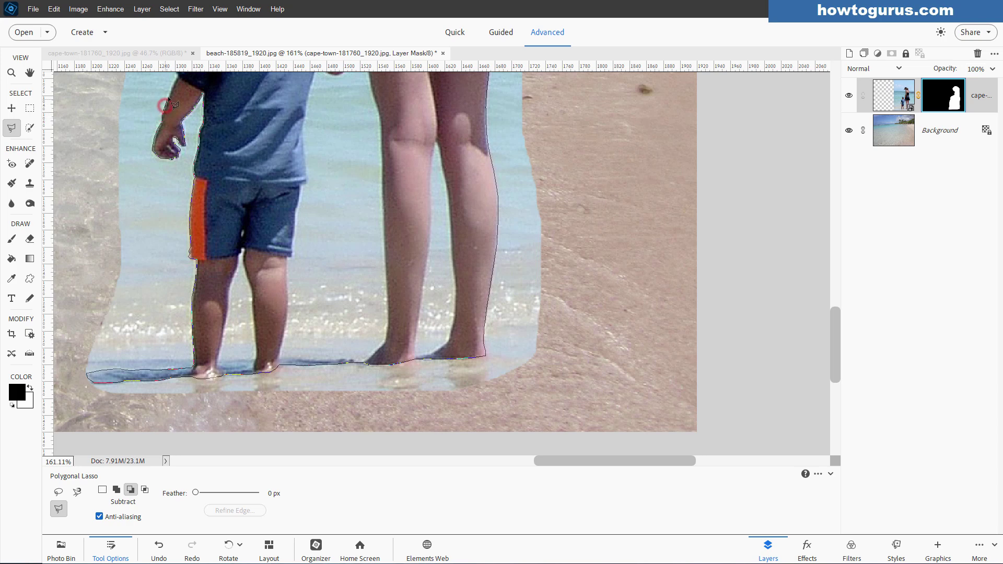
{"action": "scroll", "coordinate": [179, 90], "scroll_direction": "up", "scroll_amount": 4}
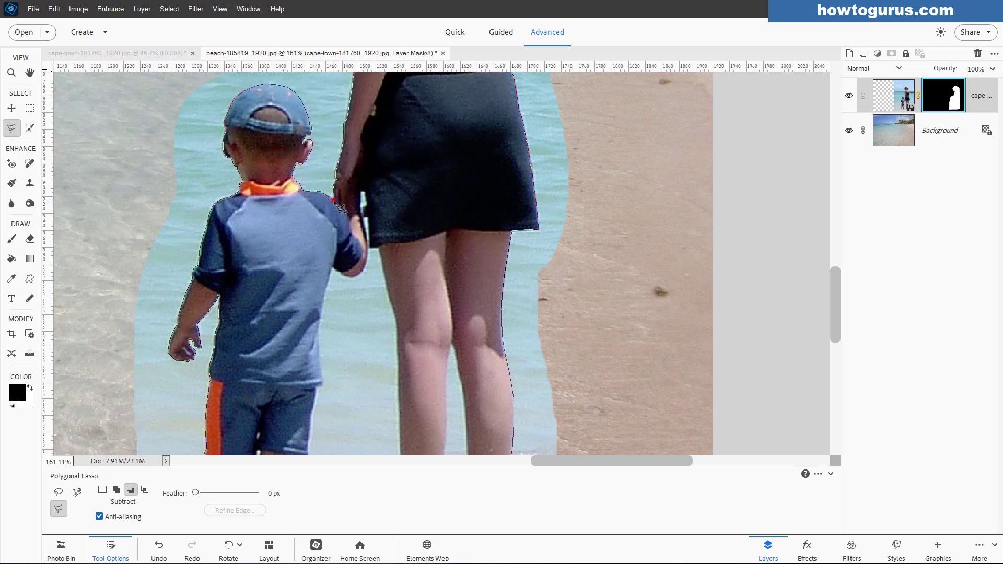
{"action": "left_click", "coordinate": [336, 204]}
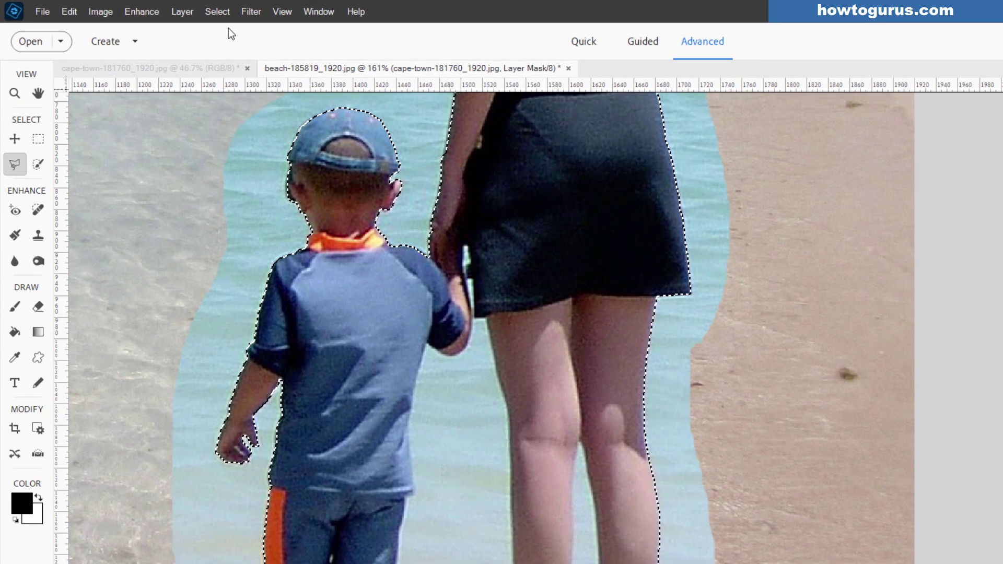
- Save the selection as a new selection named "figures"
{"action": "left_click", "coordinate": [169, 9]}
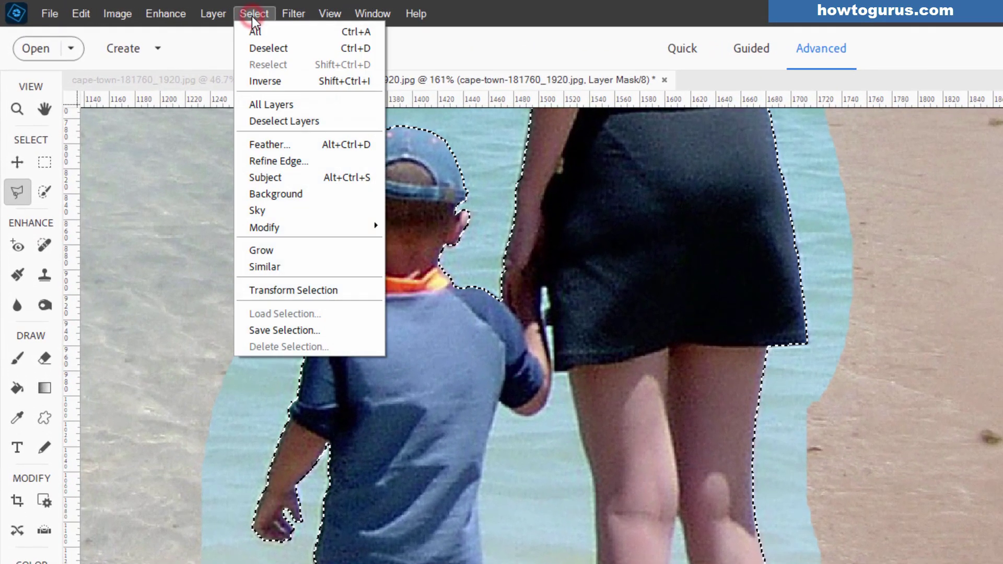
{"action": "left_click", "coordinate": [287, 331]}
{"action": "type", "text": "figures"}
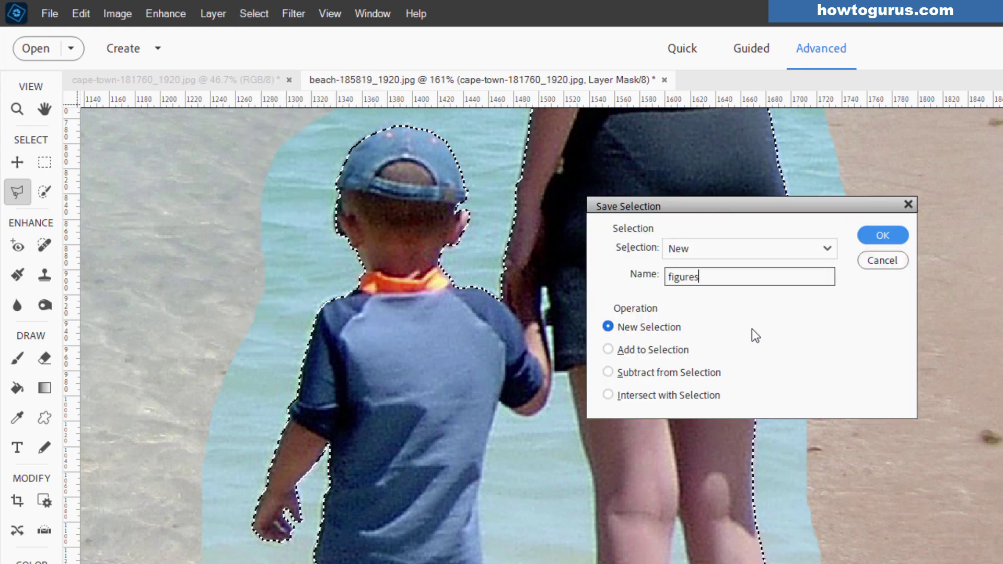
{"action": "left_click", "coordinate": [892, 238]}
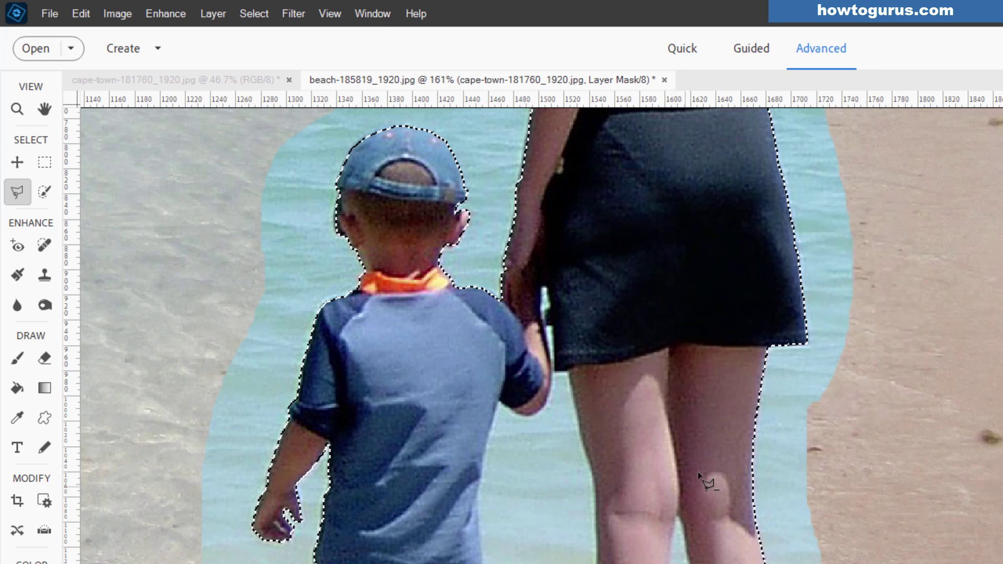
- Subtract the gap between the boy's legs from the selection, tracing his inner legs from the shorts to the waterline
{"action": "key", "text": "space"}
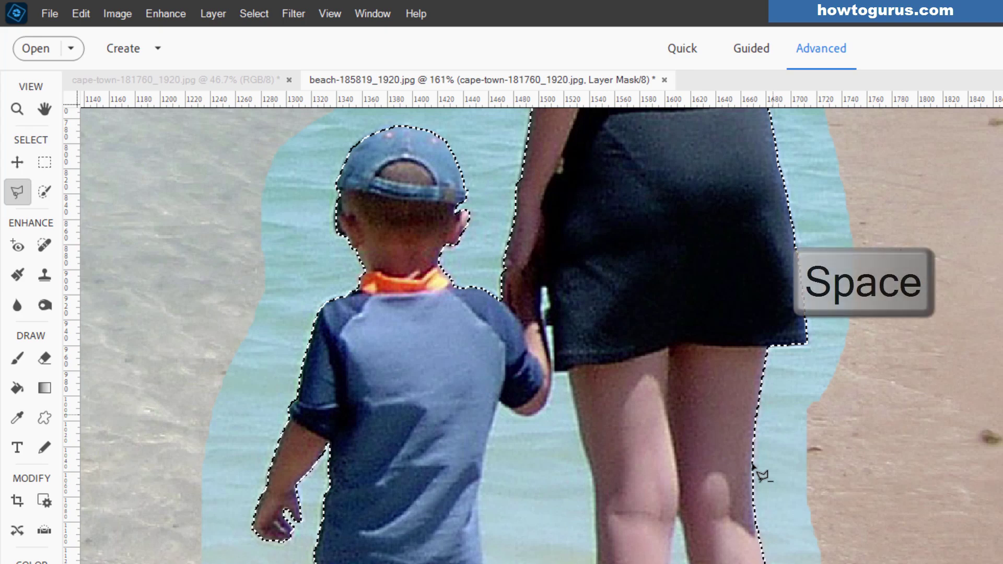
{"action": "mouse_move", "coordinate": [757, 470]}
{"action": "left_mouse_down"}
{"action": "mouse_move", "coordinate": [643, 448]}
{"action": "mouse_move", "coordinate": [633, 343]}
{"action": "mouse_move", "coordinate": [543, 527]}
{"action": "mouse_move", "coordinate": [499, 530]}
{"action": "left_mouse_up"}
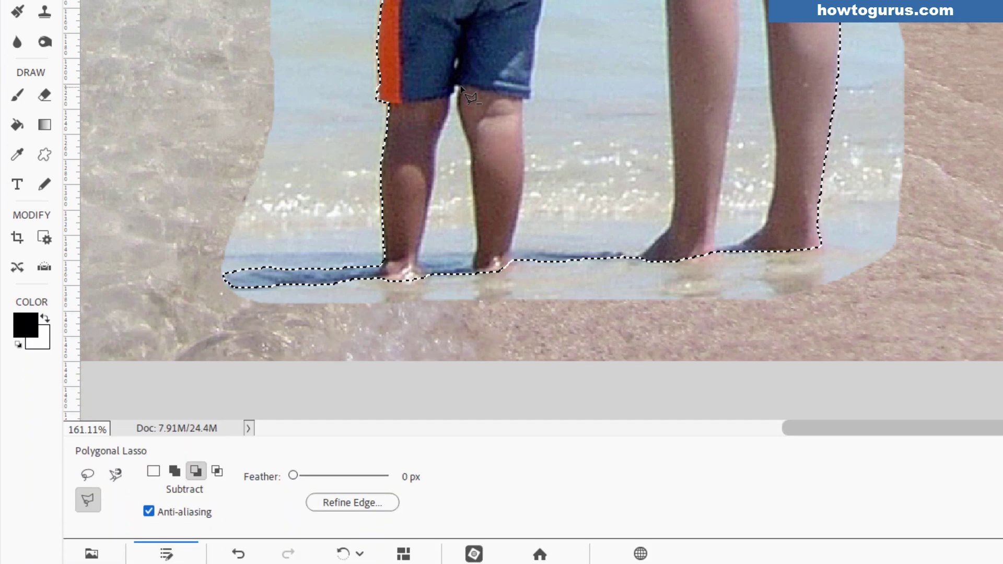
{"action": "left_click", "coordinate": [457, 353]}
{"action": "left_click", "coordinate": [468, 410]}
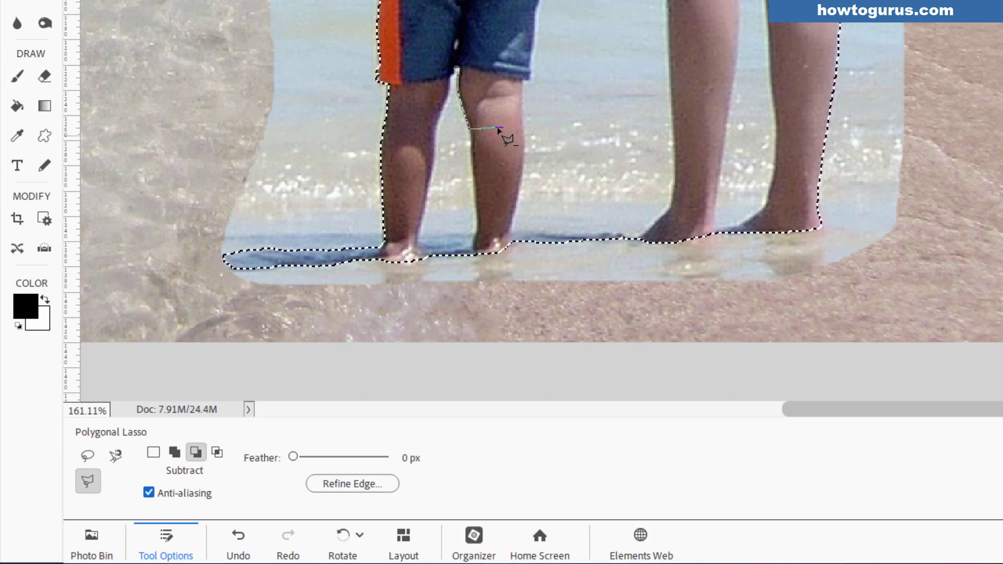
{"action": "left_click", "coordinate": [470, 161]}
{"action": "left_click", "coordinate": [477, 214]}
{"action": "left_click", "coordinate": [476, 233]}
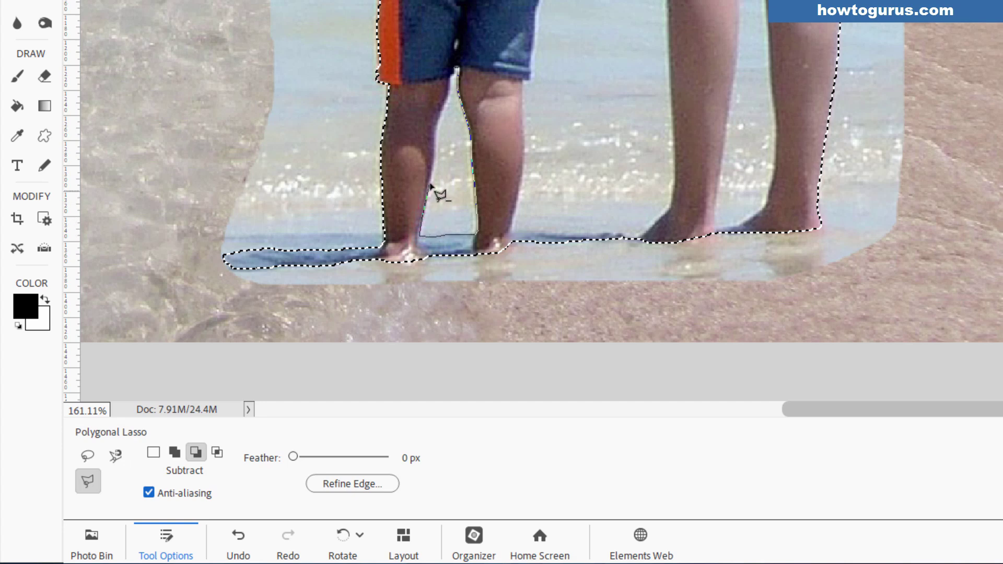
{"action": "left_click", "coordinate": [434, 166]}
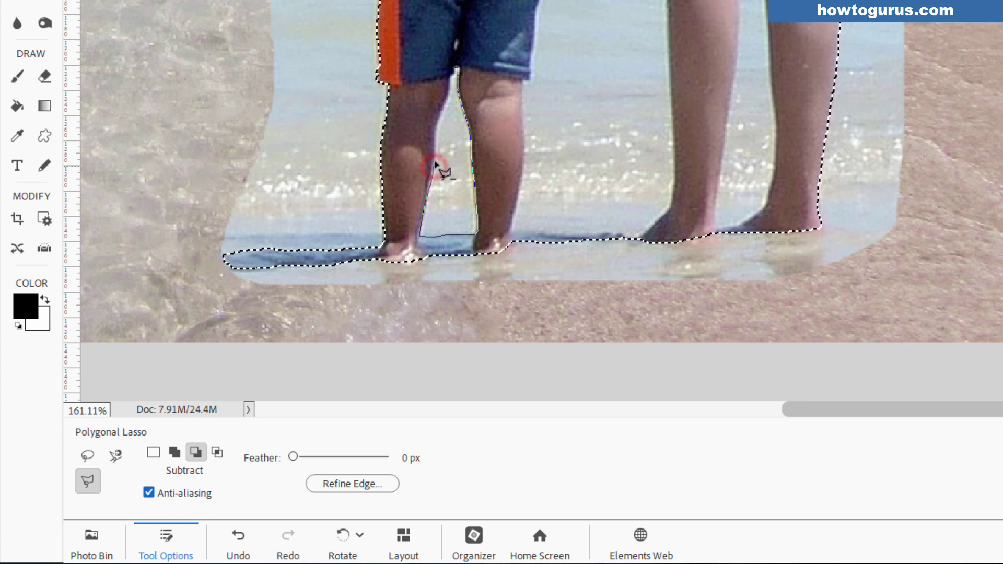
{"action": "left_click", "coordinate": [436, 152]}
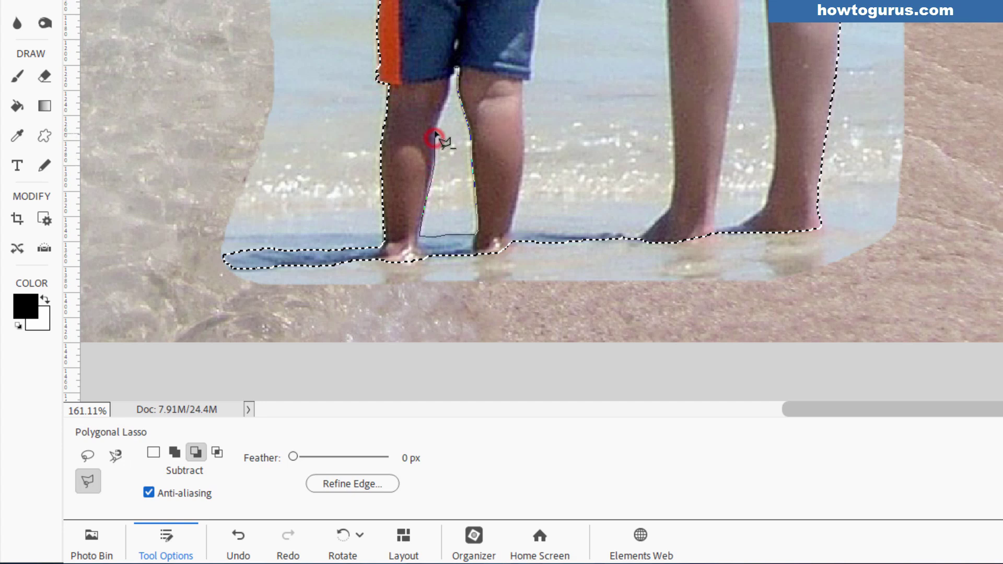
{"action": "left_click", "coordinate": [437, 125]}
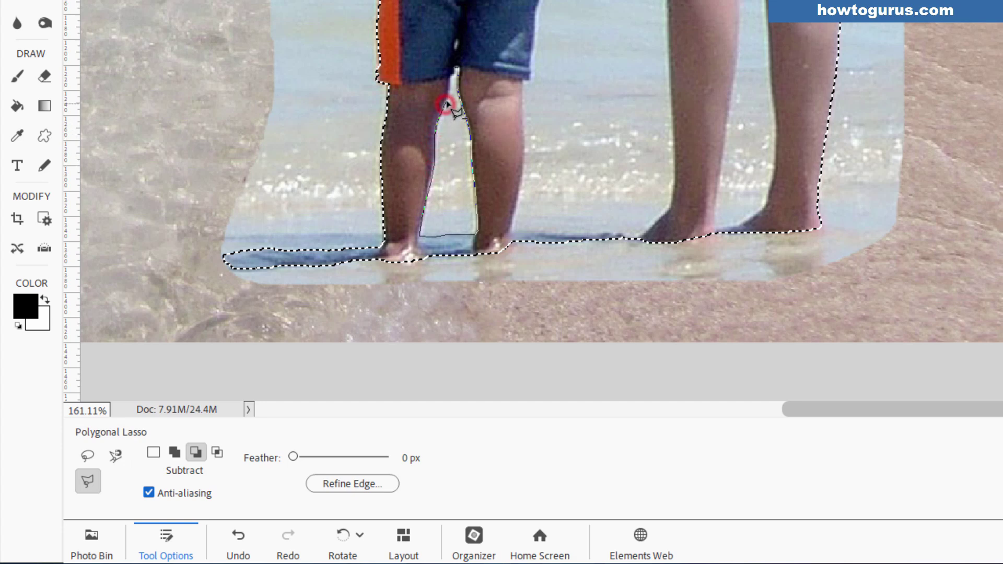
{"action": "left_click", "coordinate": [453, 69]}
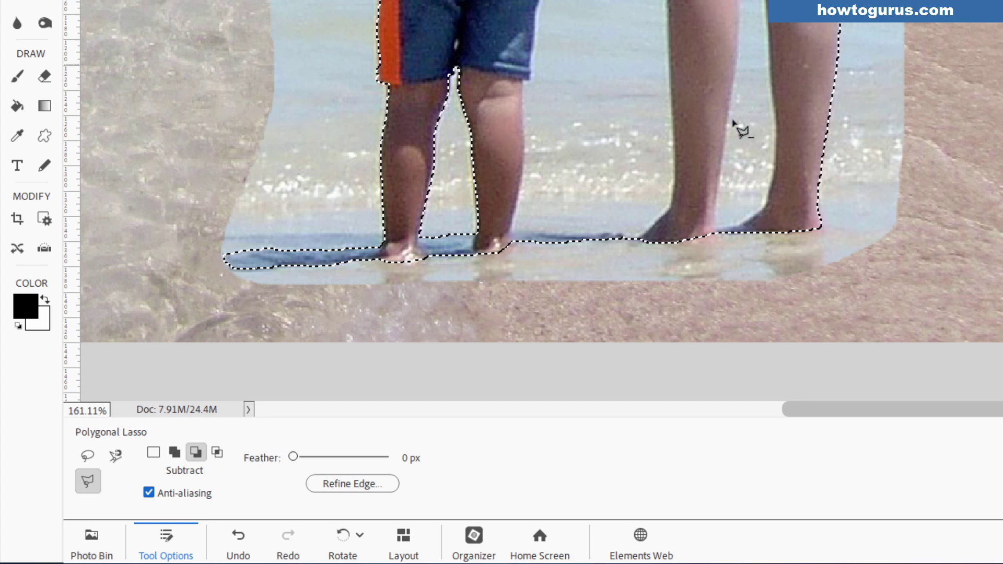
- Subtract the gap between the woman's legs and the area between her and the boy from the selection
{"action": "left_click", "coordinate": [715, 229]}
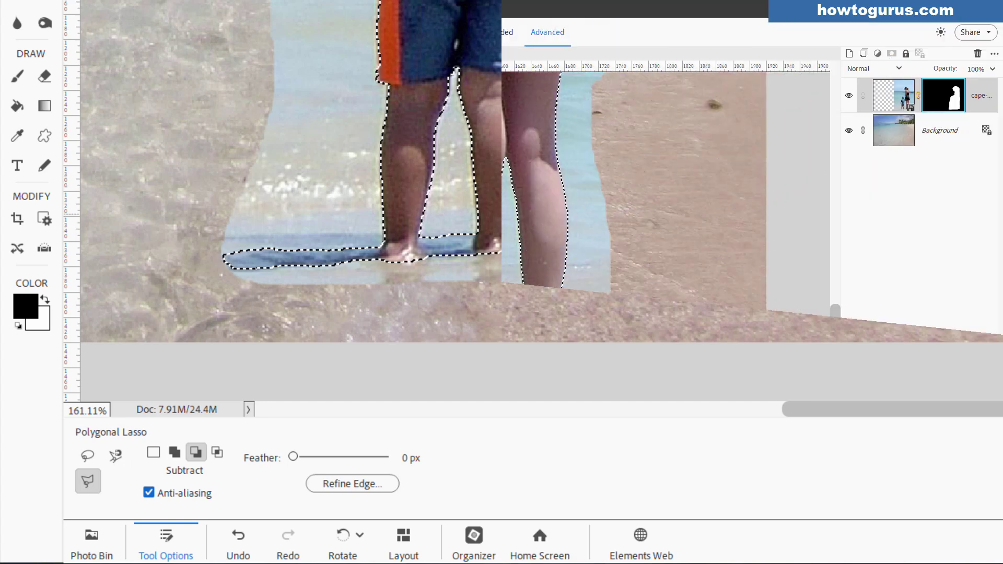
{"action": "left_click", "coordinate": [547, 232]}
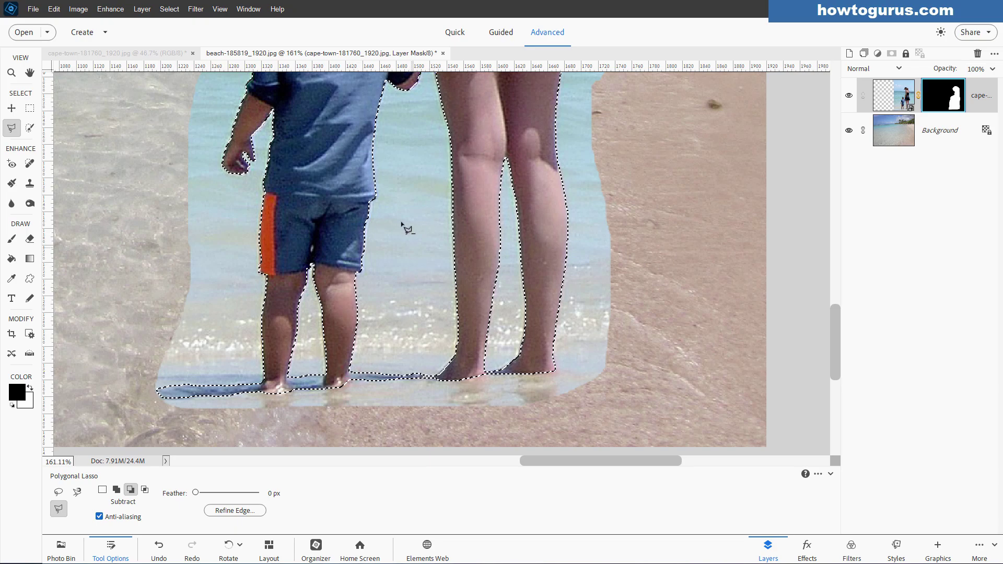
- Delete the cape-town layer's rough mask and add a new layer mask from the figures' selection
{"action": "scroll", "coordinate": [407, 229], "scroll_direction": "down", "scroll_amount": 5}
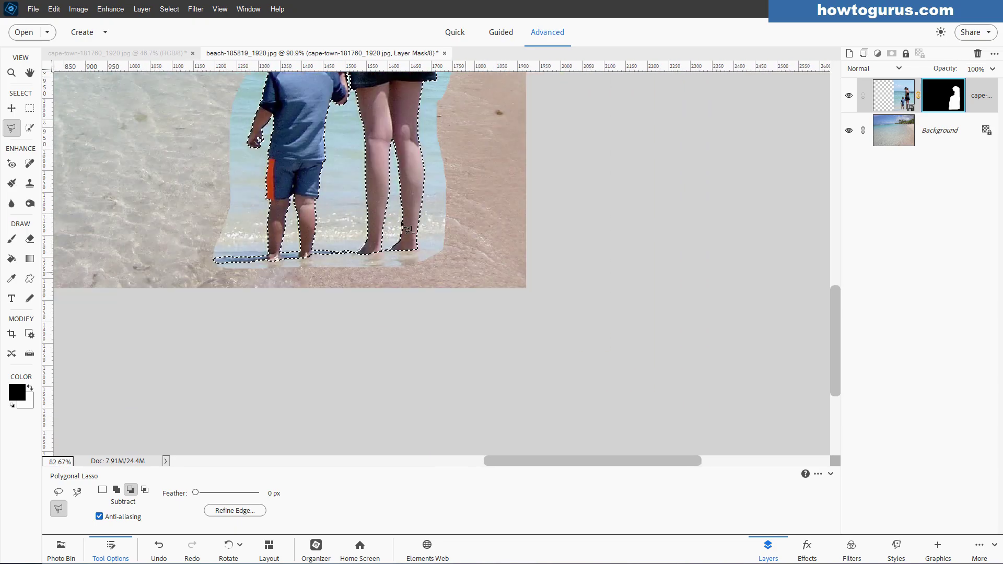
{"action": "scroll", "coordinate": [386, 230], "scroll_direction": "down", "scroll_amount": 3}
{"action": "scroll", "coordinate": [386, 230], "scroll_direction": "up", "scroll_amount": 4}
{"action": "scroll", "coordinate": [405, 227], "scroll_direction": "down", "scroll_amount": 3}
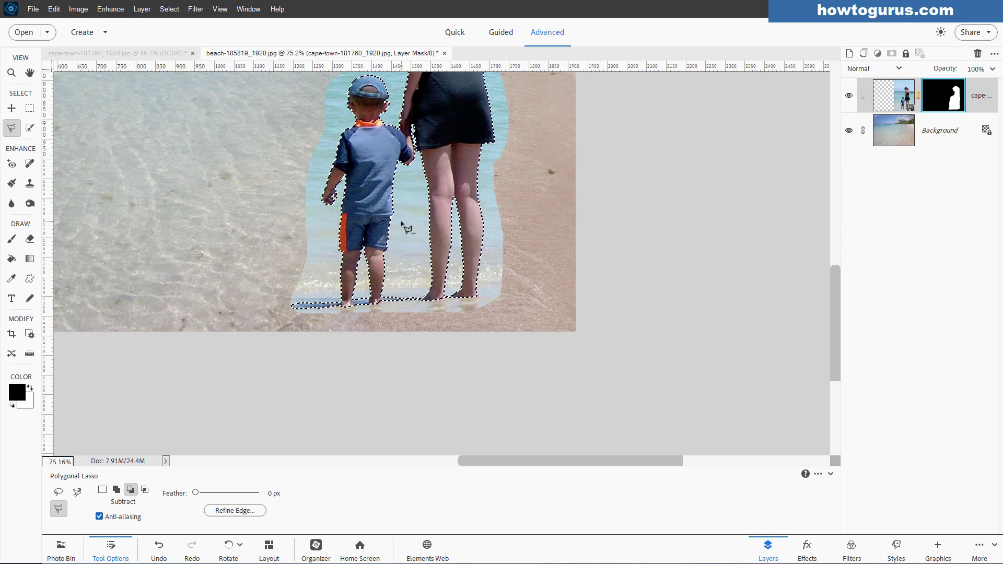
{"action": "key", "text": "ctrl+0"}
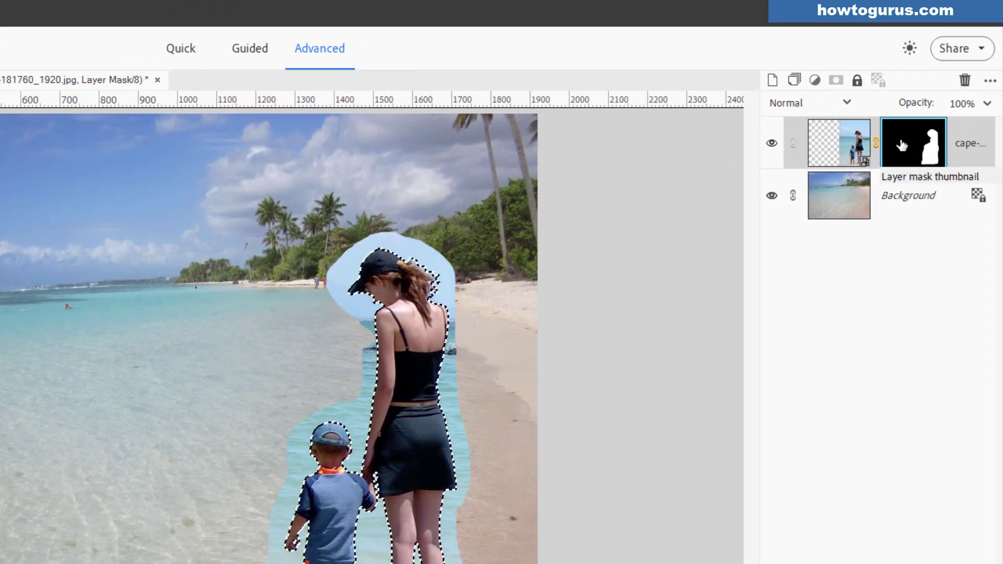
{"action": "right_click", "coordinate": [935, 96]}
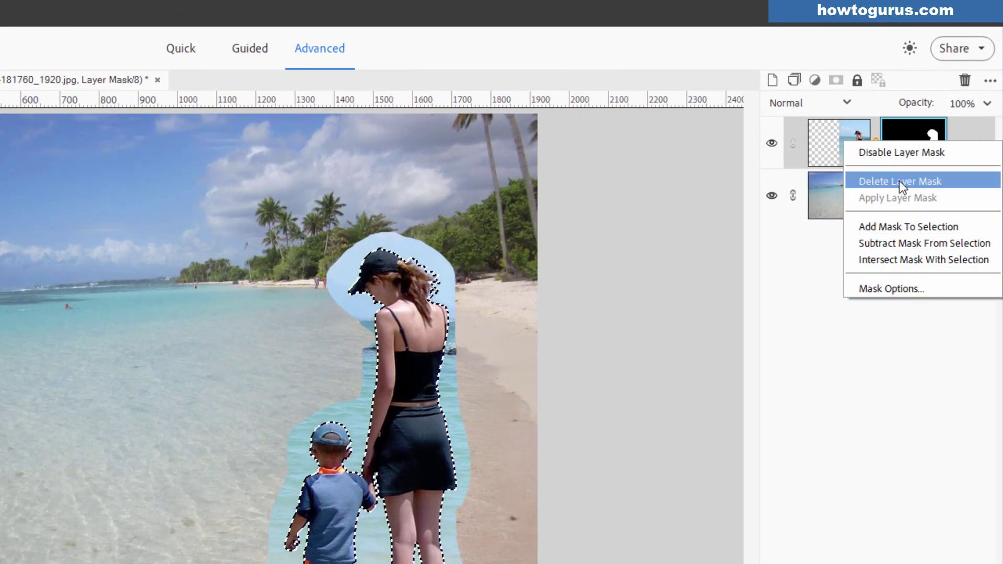
{"action": "left_click", "coordinate": [917, 181]}
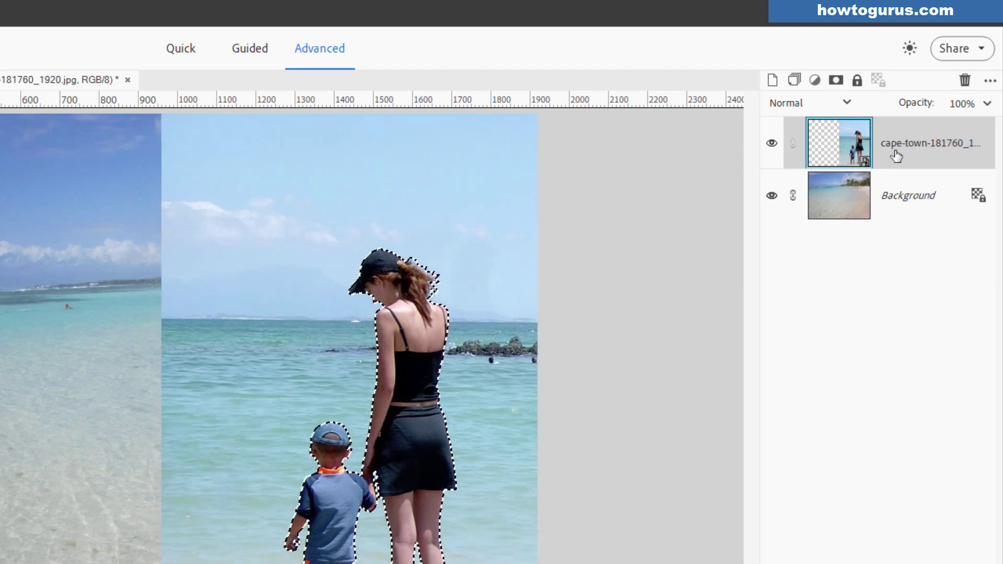
{"action": "left_click", "coordinate": [837, 81]}
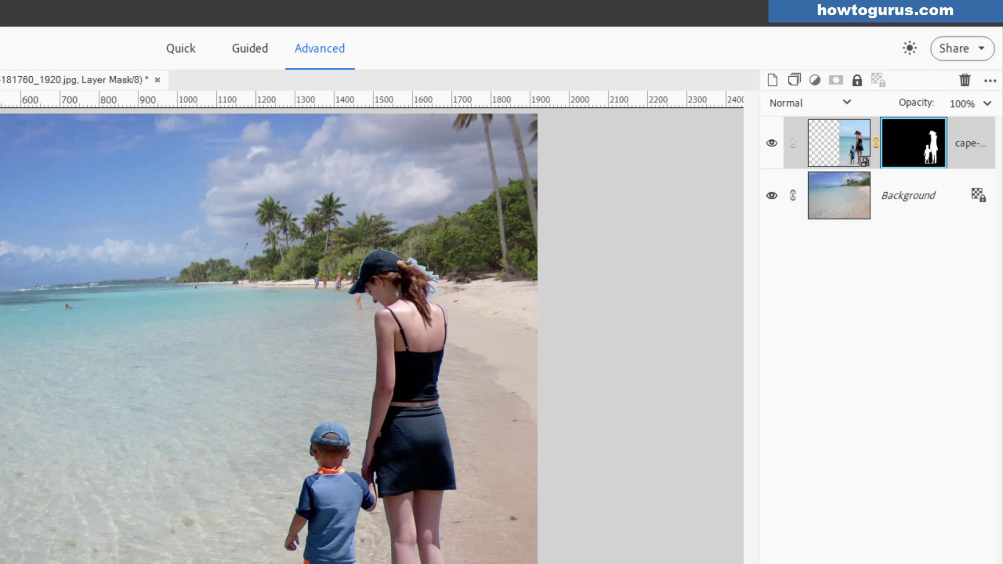
- Load the cape-town layer's mask as a selection and delete that layer mask
{"action": "scroll", "coordinate": [428, 331], "scroll_direction": "up", "scroll_amount": 5}
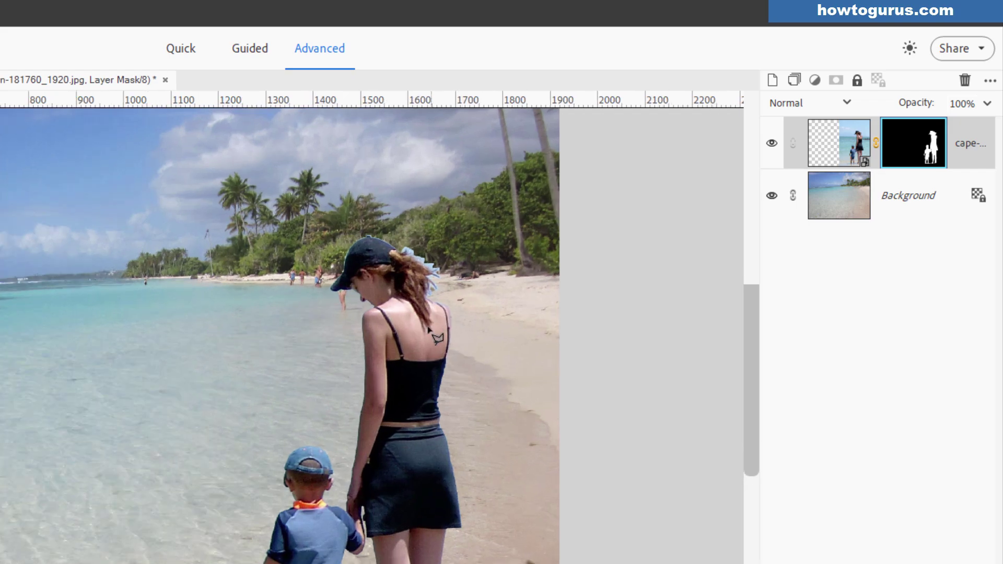
{"action": "scroll", "coordinate": [428, 332], "scroll_direction": "up", "scroll_amount": 4}
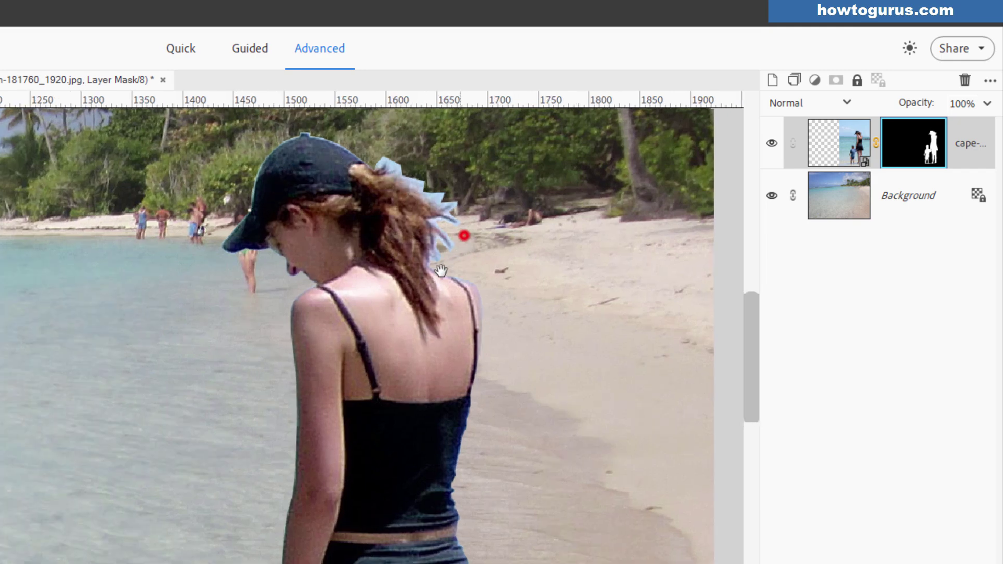
{"action": "left_click_drag", "start_coordinate": [463, 233], "coordinate": [351, 370]}
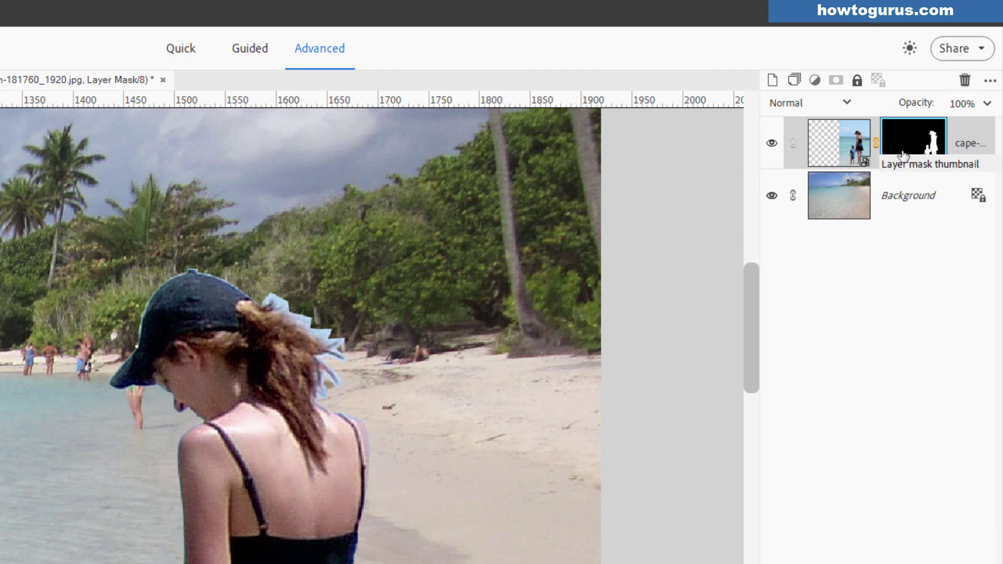
{"action": "right_click", "coordinate": [902, 137]}
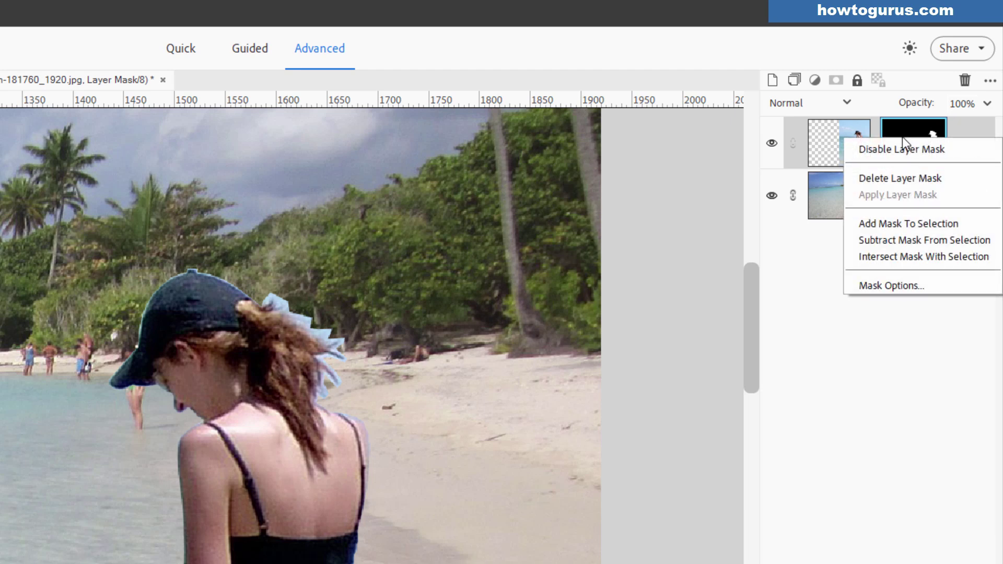
{"action": "left_click", "coordinate": [935, 224]}
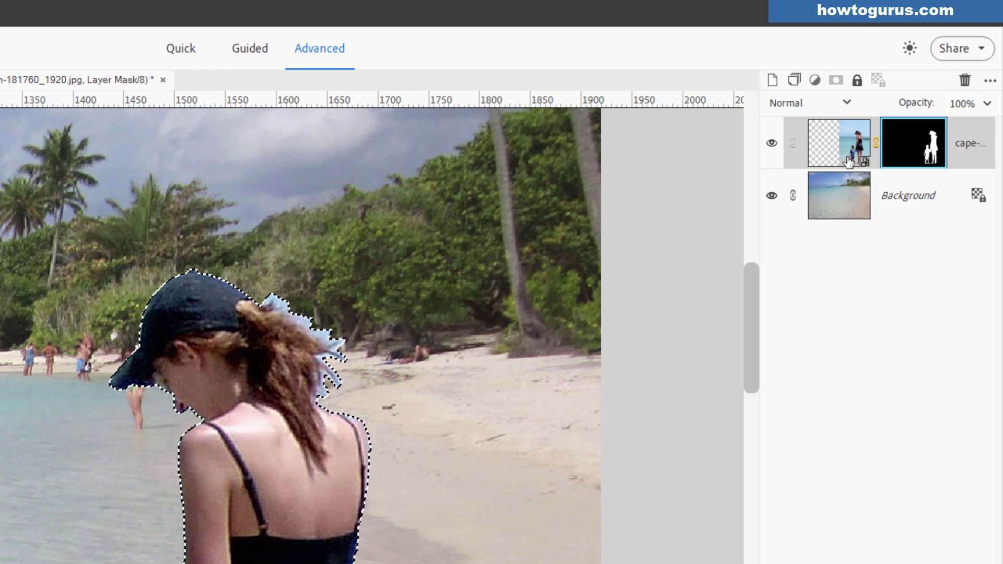
{"action": "right_click", "coordinate": [908, 146]}
{"action": "left_click", "coordinate": [888, 186]}
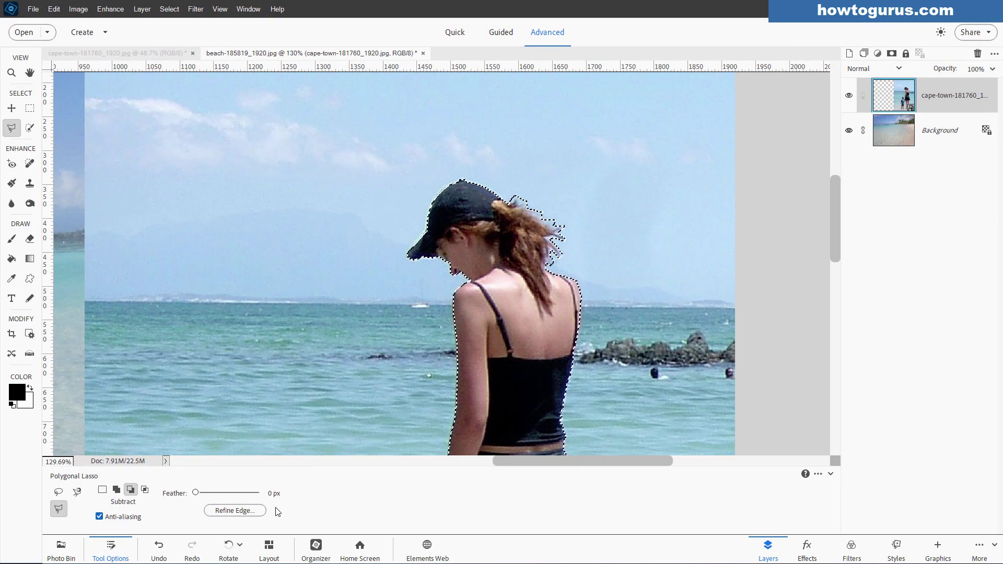
- Open Refine Edge for the selection, enable Decontaminate Colors and set the output to New Layer with Layer Mask
{"action": "left_click", "coordinate": [235, 510]}
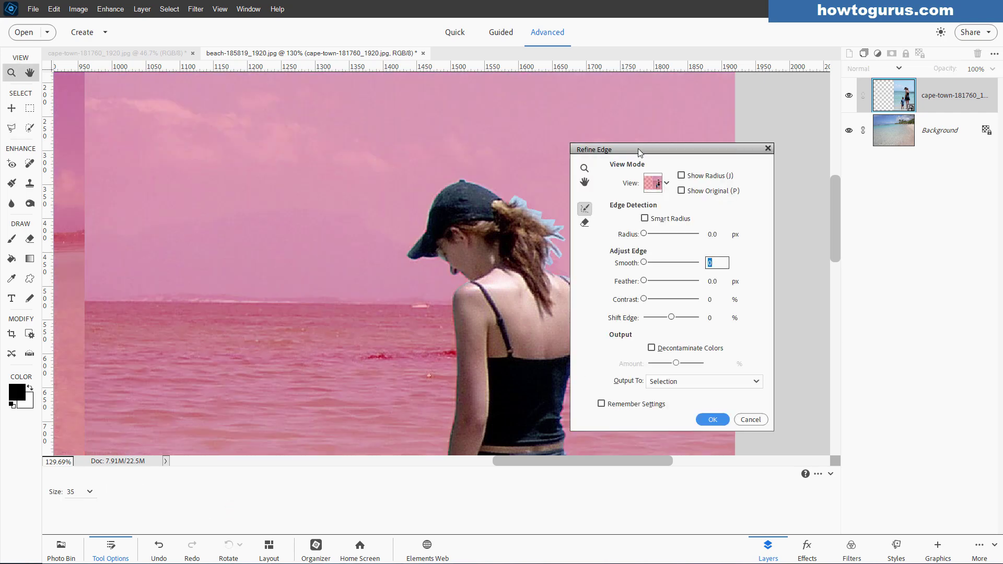
{"action": "left_click_drag", "start_coordinate": [638, 151], "coordinate": [676, 147]}
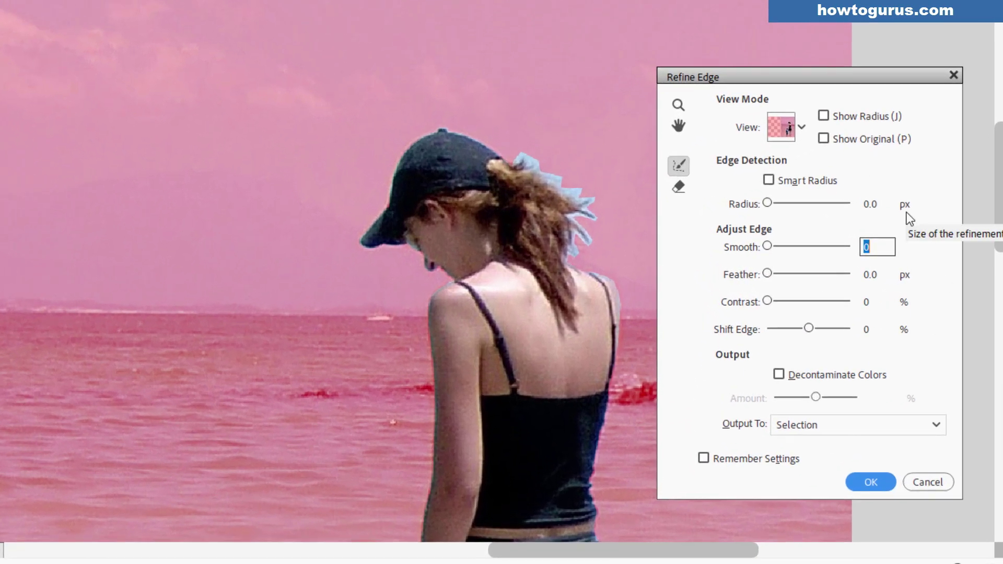
{"action": "left_click", "coordinate": [778, 374]}
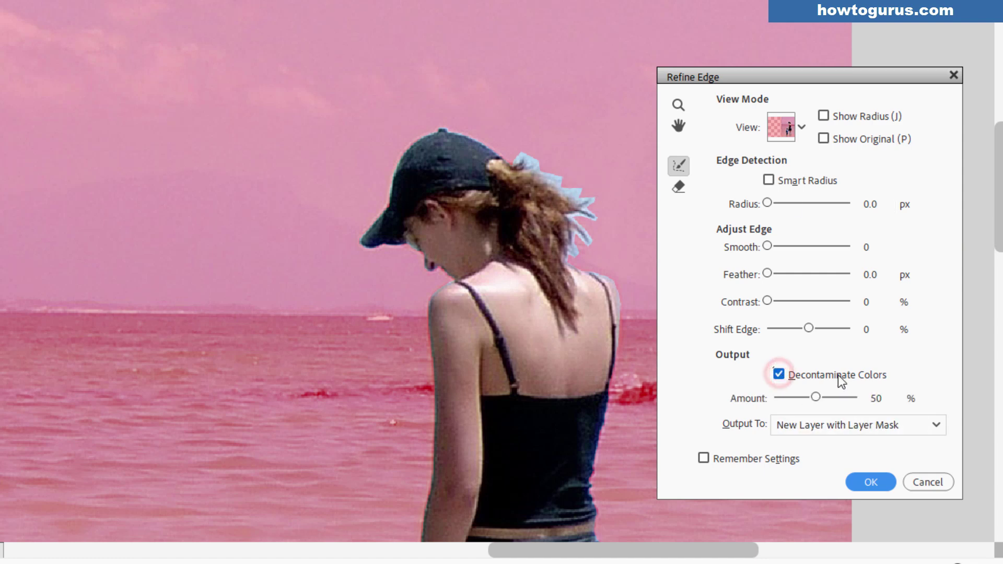
{"action": "left_click", "coordinate": [878, 425]}
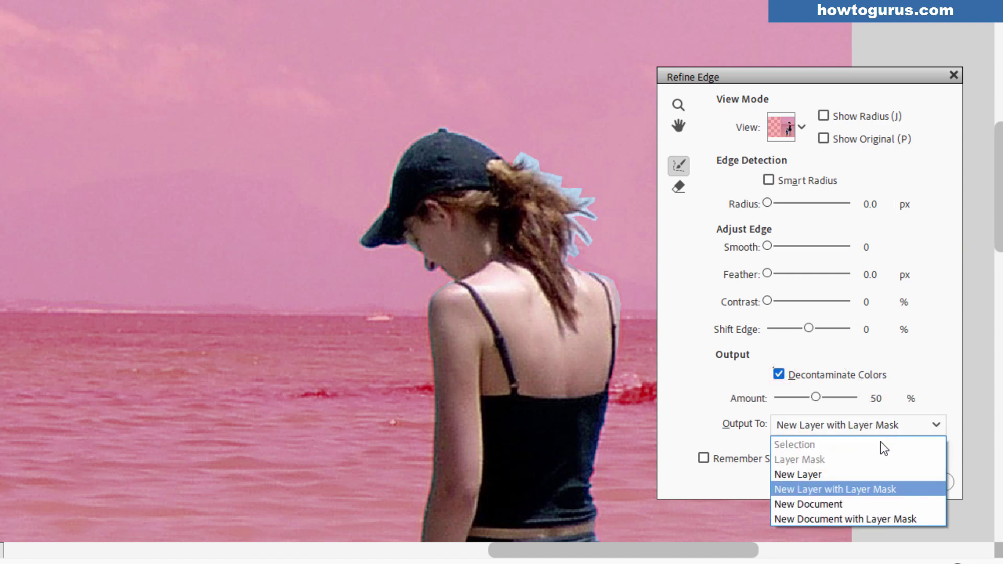
{"action": "left_click", "coordinate": [855, 490]}
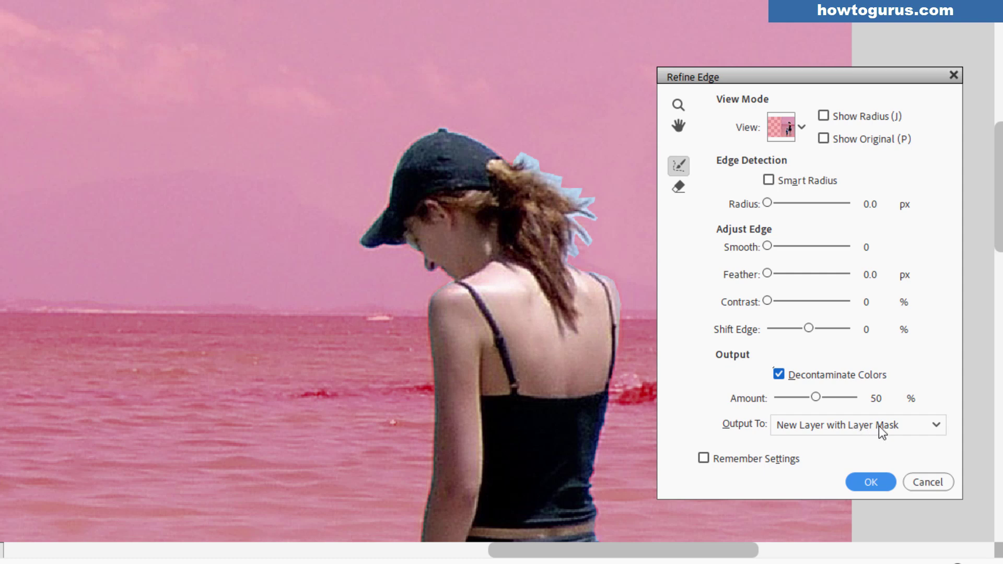
- Brush the refinement along the outer strands of the woman's ponytail to remove the blue sky fringe
{"action": "mouse_move", "coordinate": [591, 161]}
{"action": "left_mouse_down"}
{"action": "mouse_move", "coordinate": [555, 156]}
{"action": "mouse_move", "coordinate": [566, 174]}
{"action": "mouse_move", "coordinate": [572, 165]}
{"action": "mouse_move", "coordinate": [529, 142]}
{"action": "mouse_move", "coordinate": [528, 152]}
{"action": "mouse_move", "coordinate": [557, 144]}
{"action": "mouse_move", "coordinate": [522, 139]}
{"action": "left_mouse_up"}
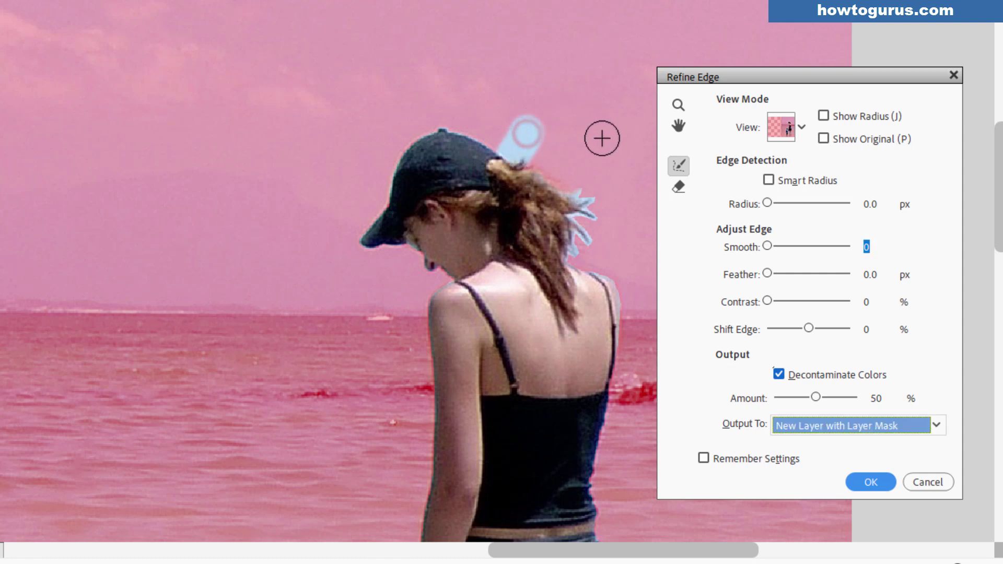
{"action": "mouse_move", "coordinate": [600, 139]}
{"action": "left_mouse_down"}
{"action": "mouse_move", "coordinate": [560, 172]}
{"action": "mouse_move", "coordinate": [620, 210]}
{"action": "mouse_move", "coordinate": [592, 215]}
{"action": "mouse_move", "coordinate": [629, 244]}
{"action": "mouse_move", "coordinate": [587, 226]}
{"action": "mouse_move", "coordinate": [614, 267]}
{"action": "mouse_move", "coordinate": [580, 250]}
{"action": "mouse_move", "coordinate": [625, 259]}
{"action": "mouse_move", "coordinate": [601, 258]}
{"action": "left_mouse_up"}
{"action": "left_click", "coordinate": [580, 253]}
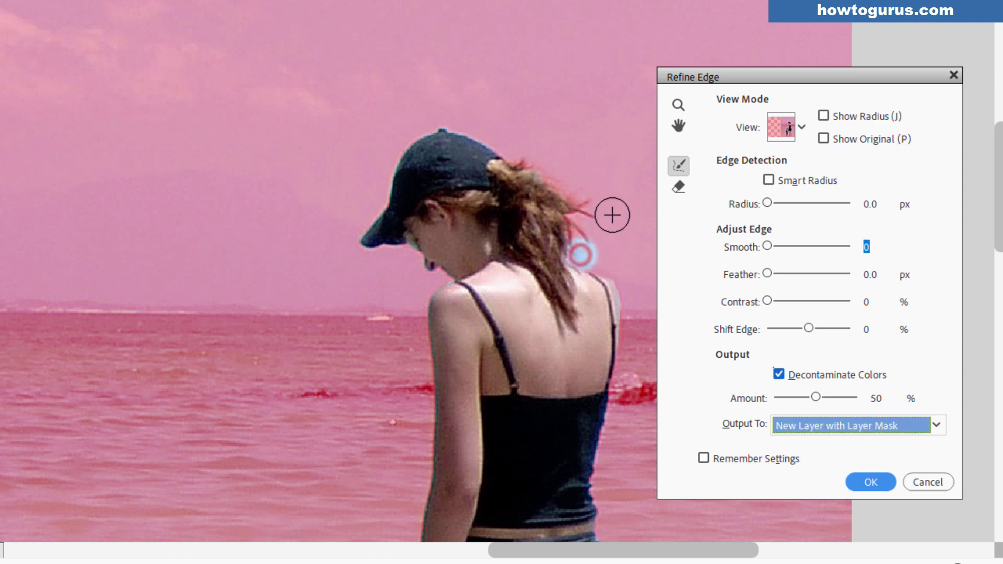
- Brush the refinement along the outer edge of the woman's cap, from the crown around to the brim and below it
{"action": "left_click_drag", "start_coordinate": [415, 118], "coordinate": [391, 147]}
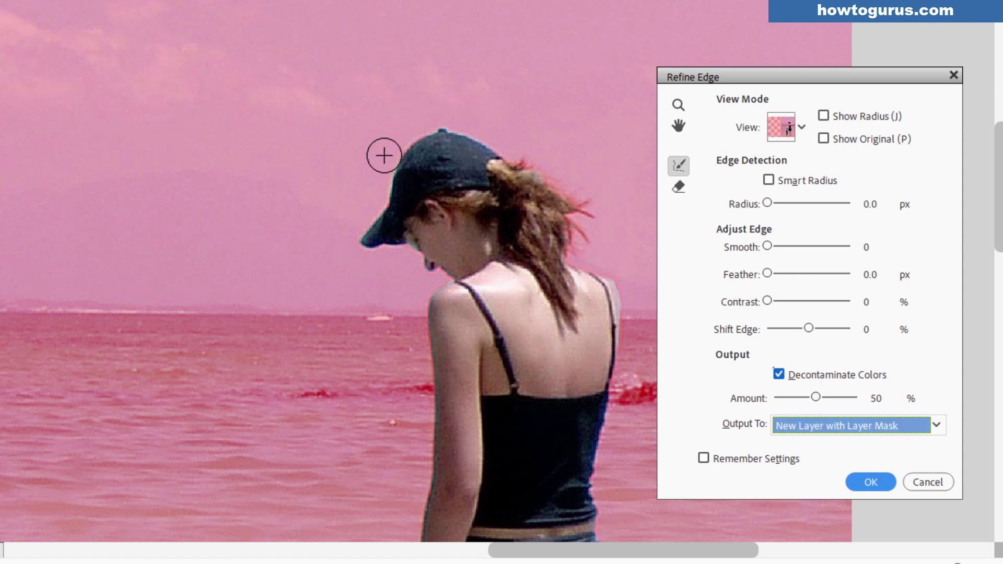
{"action": "left_click", "coordinate": [381, 156]}
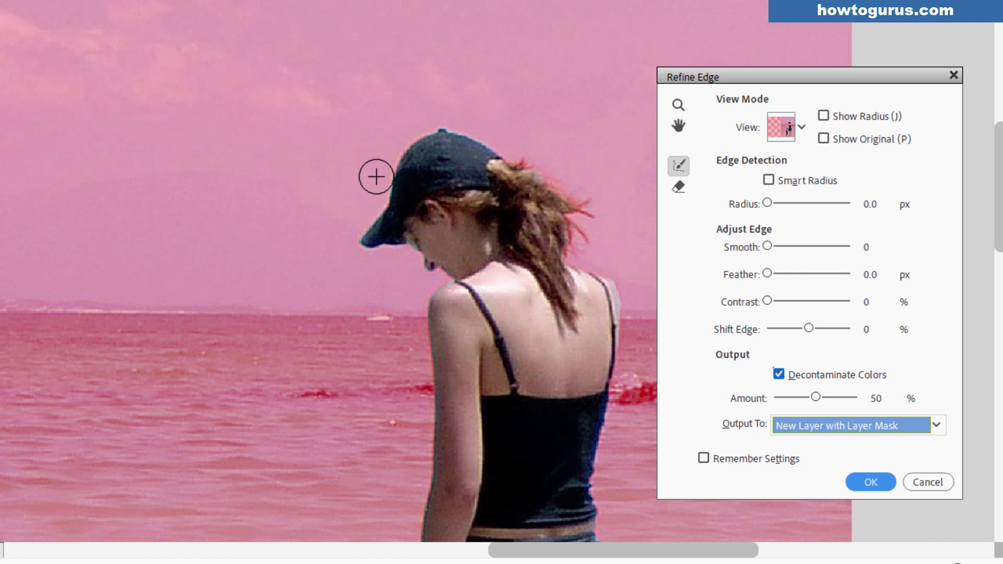
{"action": "left_click", "coordinate": [367, 183]}
{"action": "left_click", "coordinate": [439, 115]}
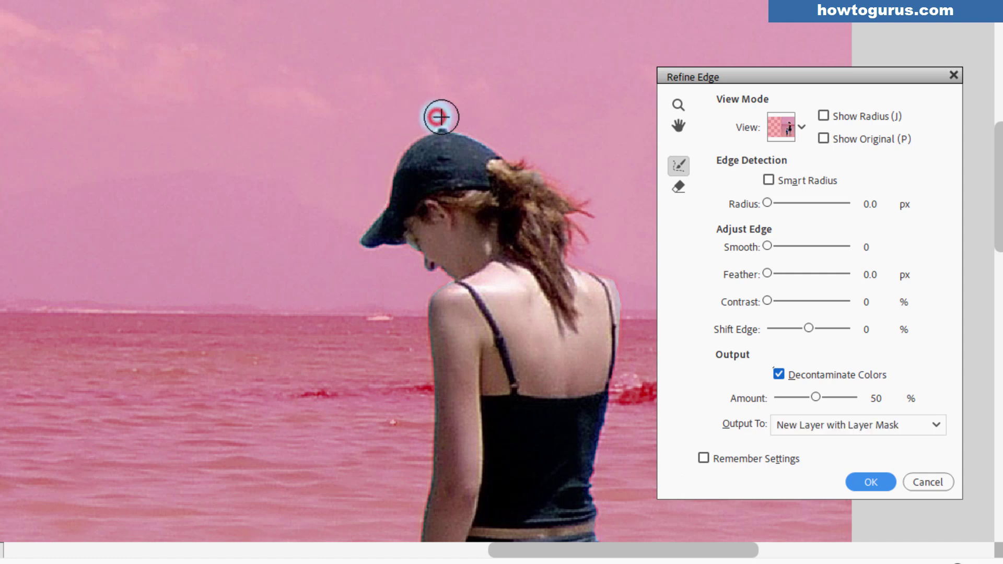
{"action": "left_click", "coordinate": [461, 119]}
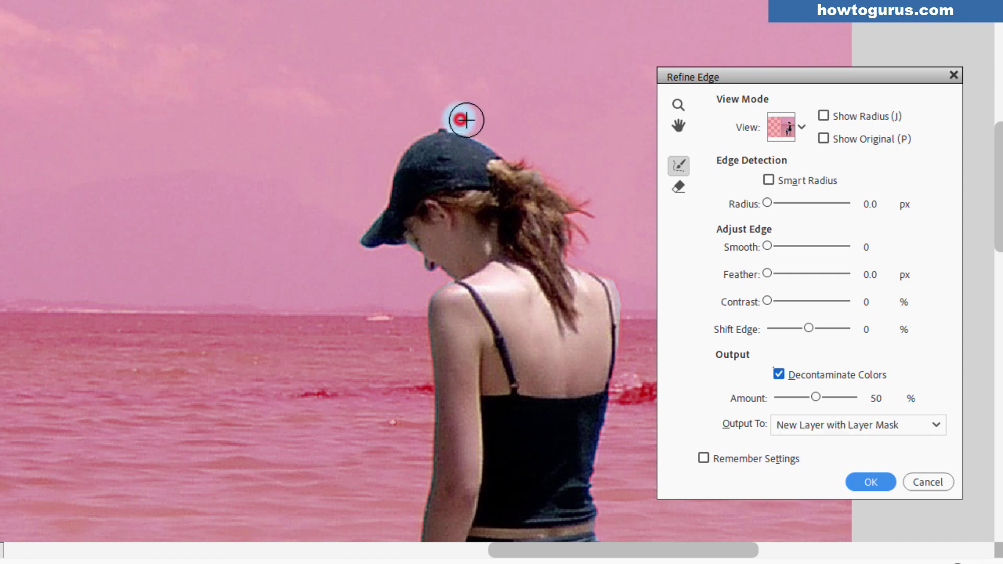
{"action": "left_click", "coordinate": [492, 134]}
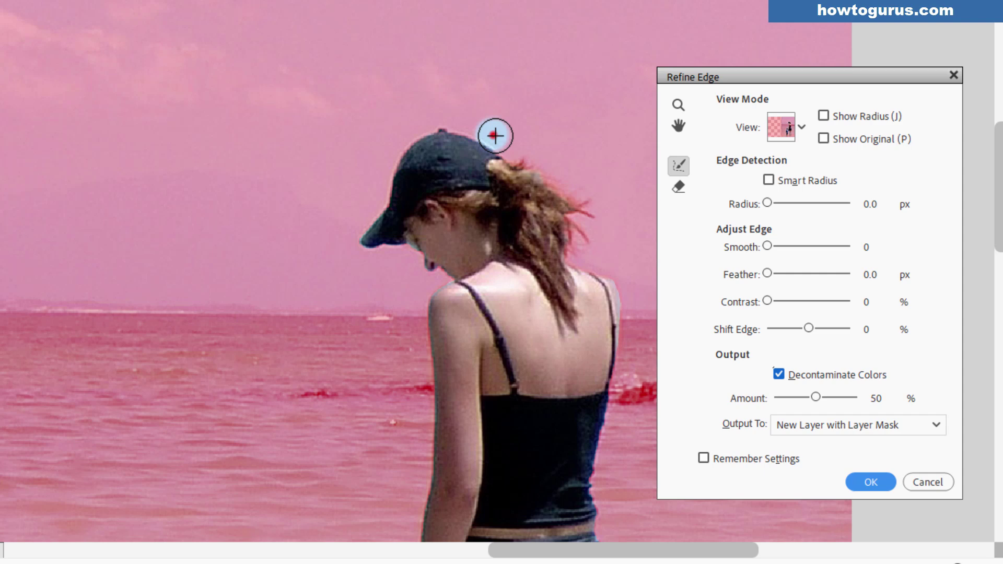
{"action": "left_click", "coordinate": [351, 228]}
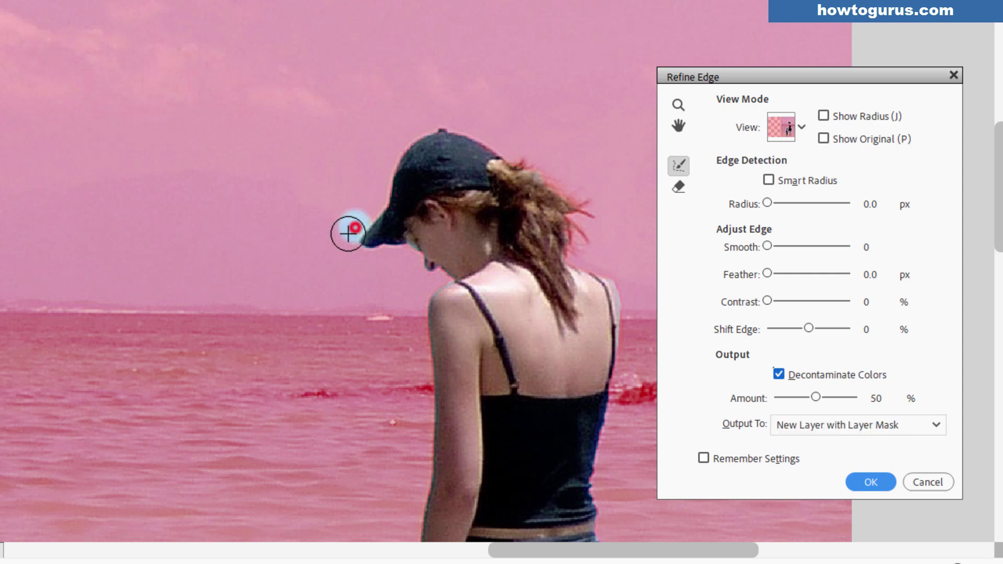
{"action": "left_click", "coordinate": [389, 265]}
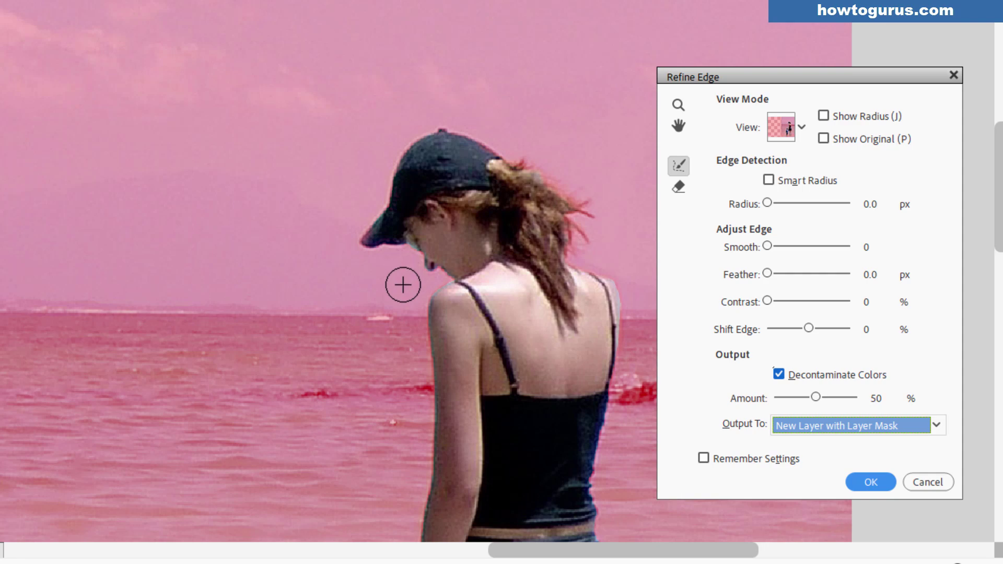
- Brush the refinement over the blue shadow around the boy's and woman's feet, and apply Refine Edge
{"action": "key", "text": "space"}
{"action": "left_click_drag", "start_coordinate": [369, 394], "coordinate": [360, 128]}
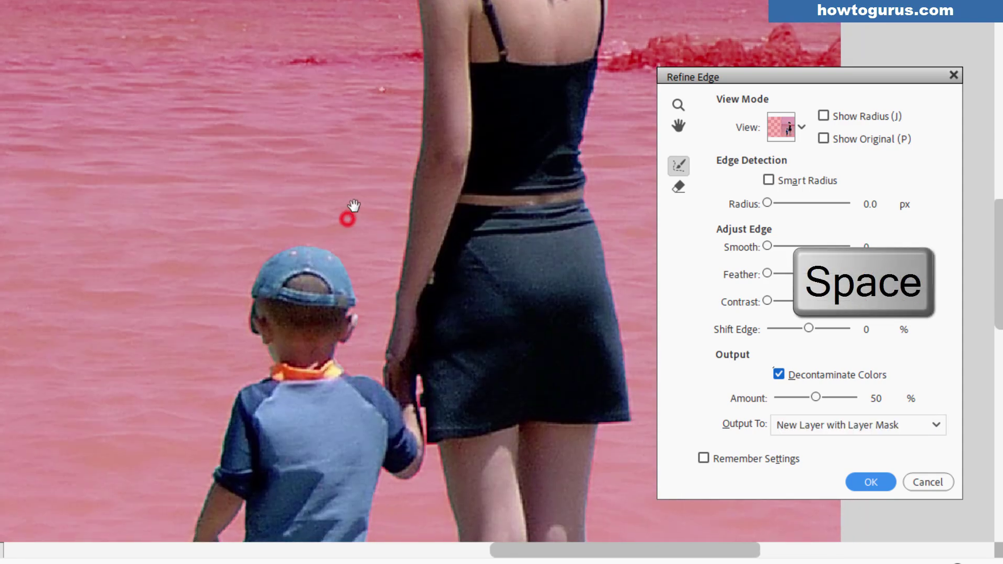
{"action": "left_click_drag", "start_coordinate": [347, 217], "coordinate": [396, 75]}
{"action": "mouse_move", "coordinate": [282, 256]}
{"action": "left_mouse_down"}
{"action": "mouse_move", "coordinate": [152, 109]}
{"action": "mouse_move", "coordinate": [156, 136]}
{"action": "left_mouse_up"}
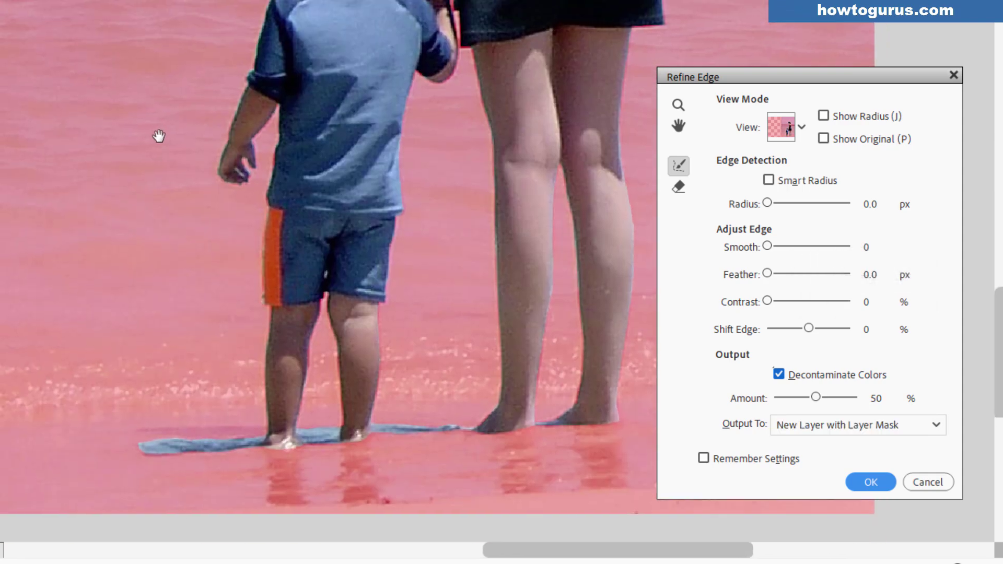
{"action": "left_click_drag", "start_coordinate": [161, 437], "coordinate": [246, 443]}
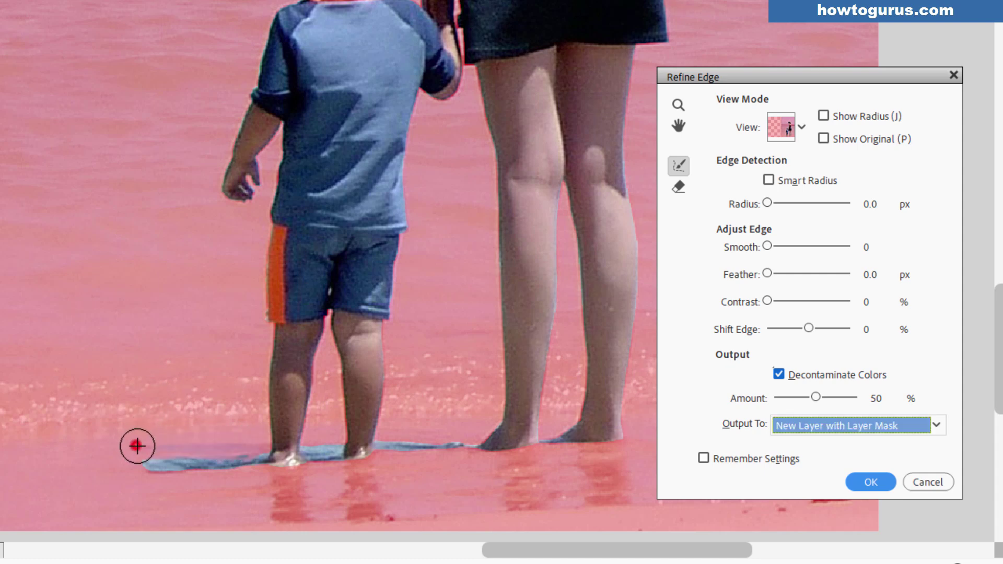
{"action": "mouse_move", "coordinate": [138, 445]}
{"action": "left_mouse_down"}
{"action": "mouse_move", "coordinate": [140, 480]}
{"action": "mouse_move", "coordinate": [282, 478]}
{"action": "left_mouse_up"}
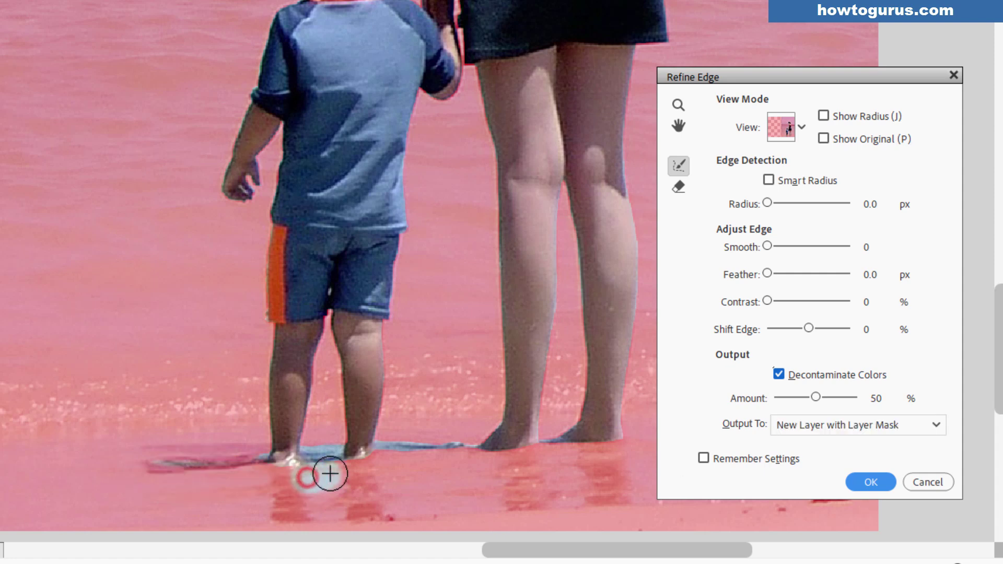
{"action": "left_click", "coordinate": [319, 435]}
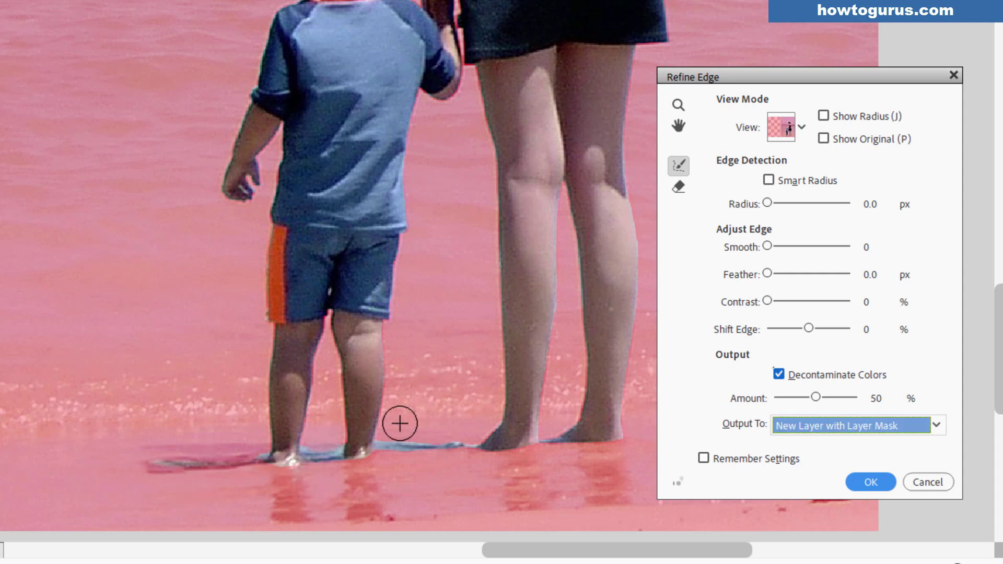
{"action": "left_click_drag", "start_coordinate": [399, 421], "coordinate": [455, 437]}
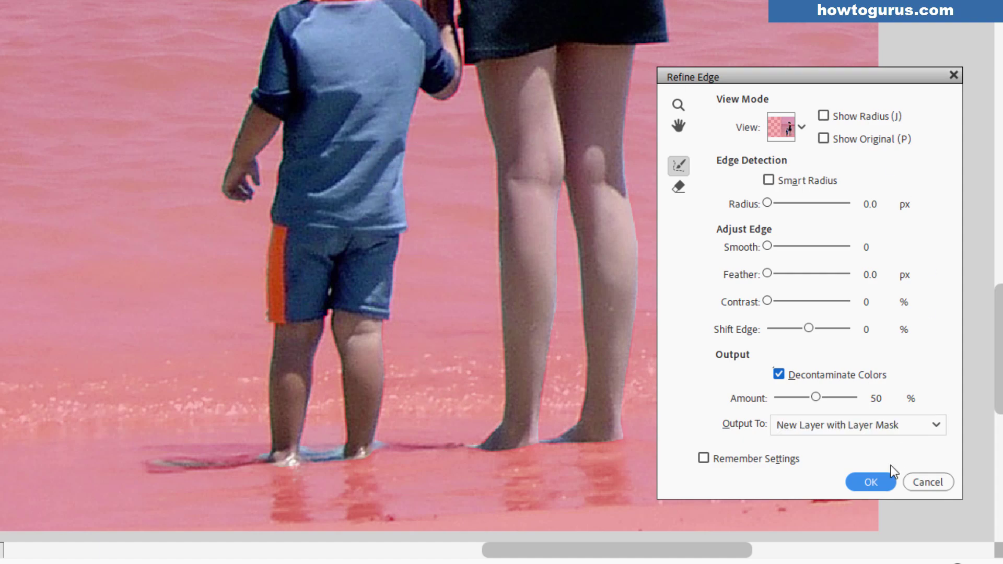
{"action": "left_click", "coordinate": [871, 481]}
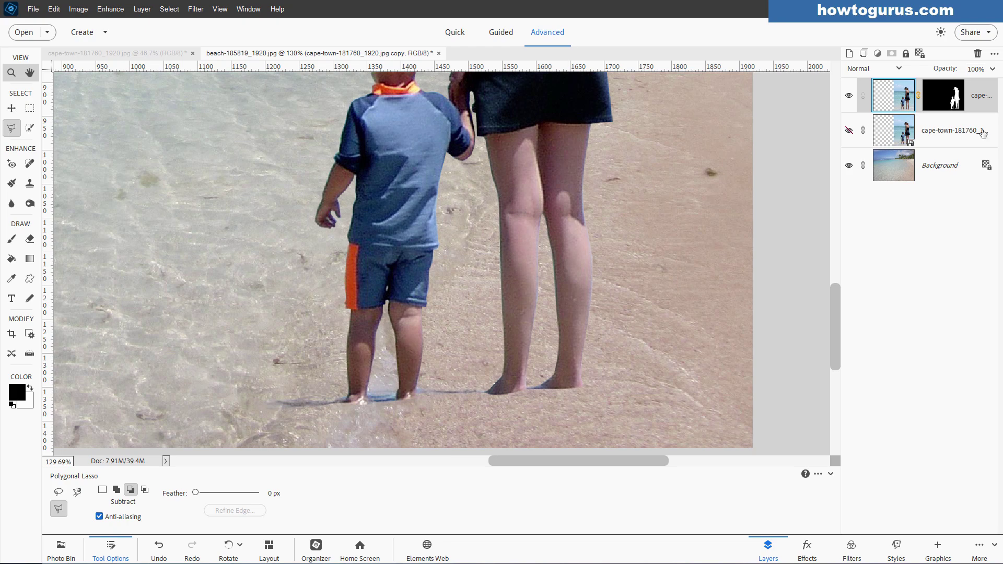
- Touch up the edge of the woman's cap on the copied cape-town layer's mask using a 9 px black brush
{"action": "key", "text": "ctrl+minus"}
{"action": "key", "text": "ctrl+0"}
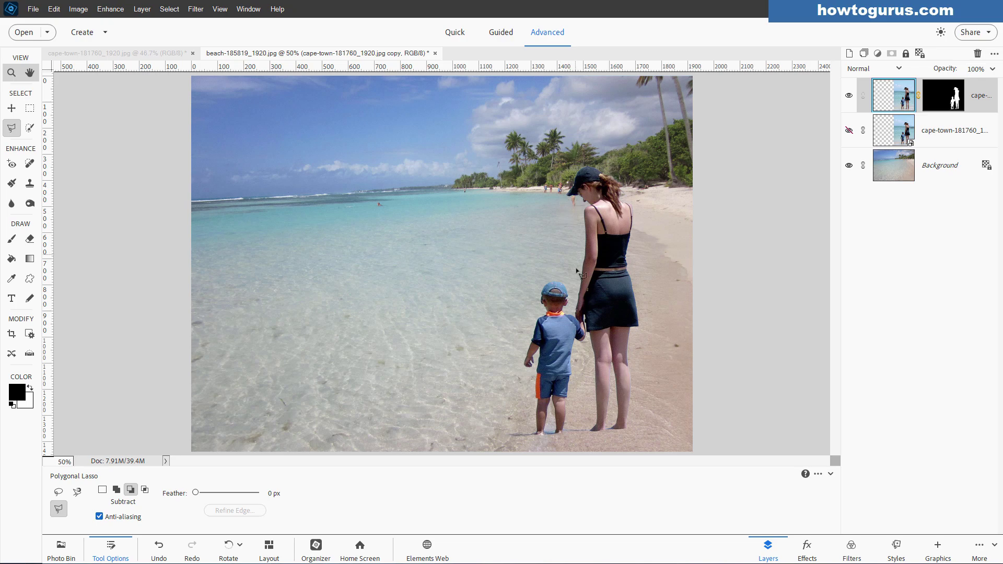
{"action": "scroll", "coordinate": [562, 233], "scroll_direction": "up", "scroll_amount": 5}
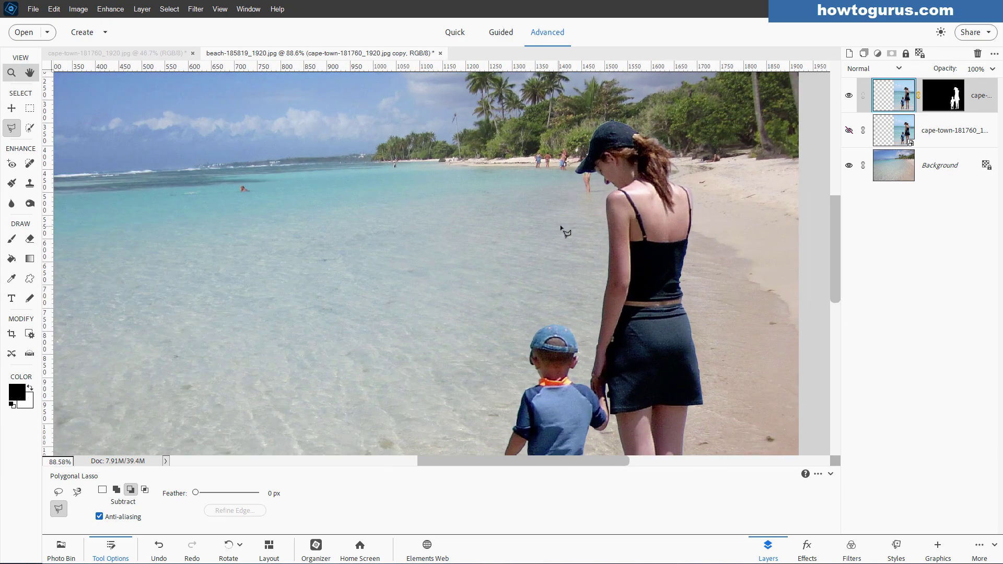
{"action": "scroll", "coordinate": [544, 261], "scroll_direction": "up", "scroll_amount": 5}
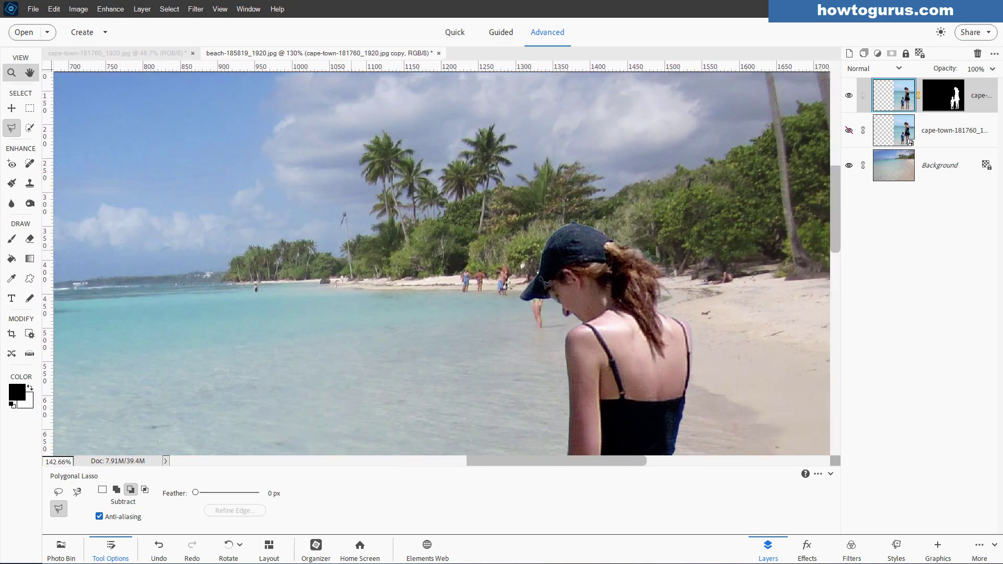
{"action": "scroll", "coordinate": [544, 282], "scroll_direction": "up", "scroll_amount": 2}
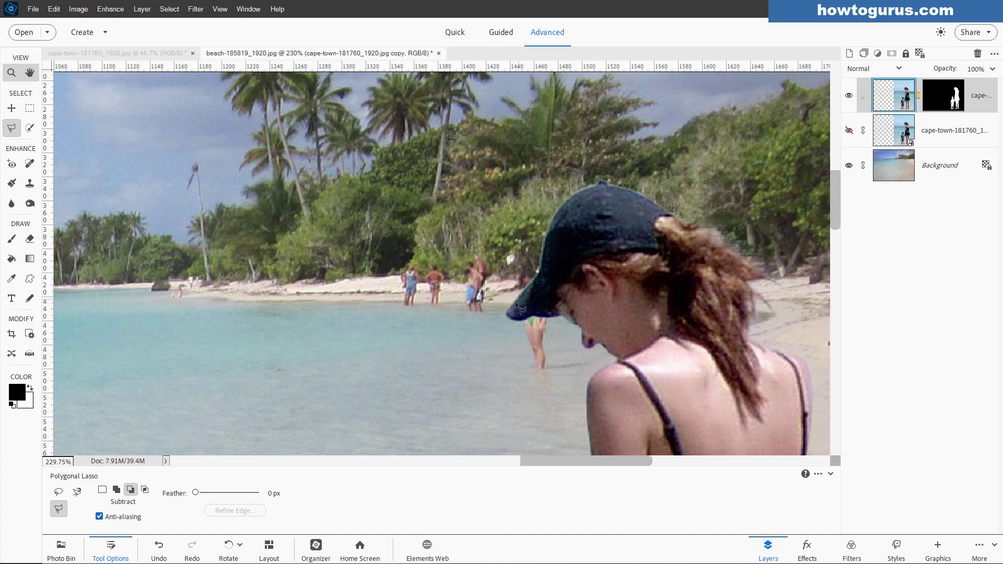
{"action": "key", "text": "o"}
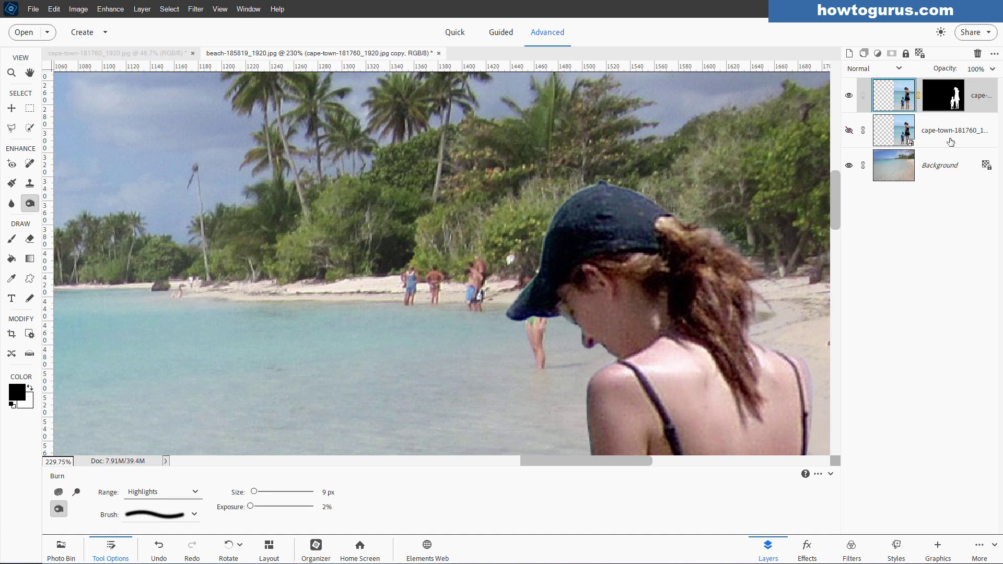
{"action": "left_click", "coordinate": [945, 104]}
{"action": "left_click", "coordinate": [11, 239]}
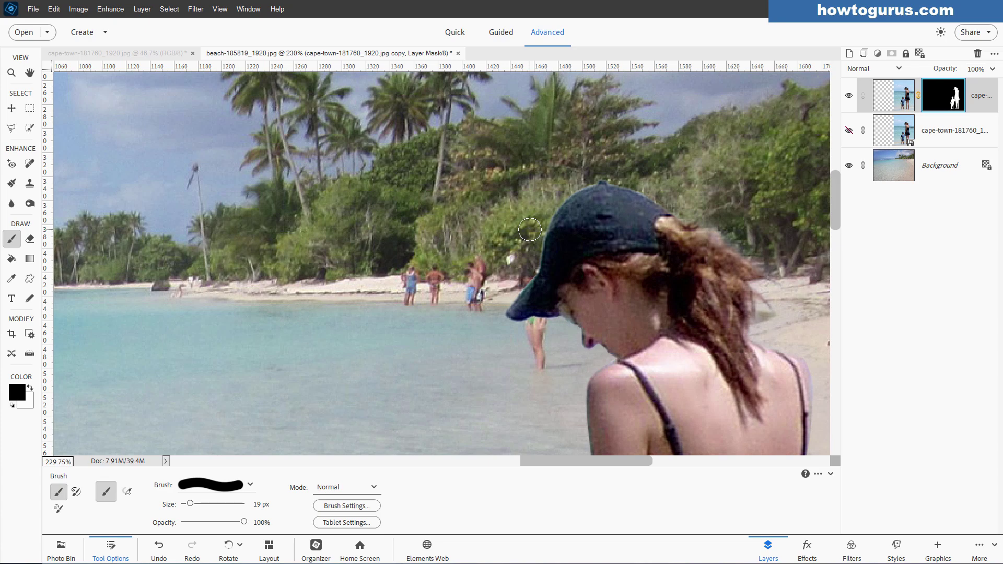
{"action": "key", "text": "bracketleft"}
{"action": "key", "text": "bracketleft"}
{"action": "key", "text": "bracketleft"}
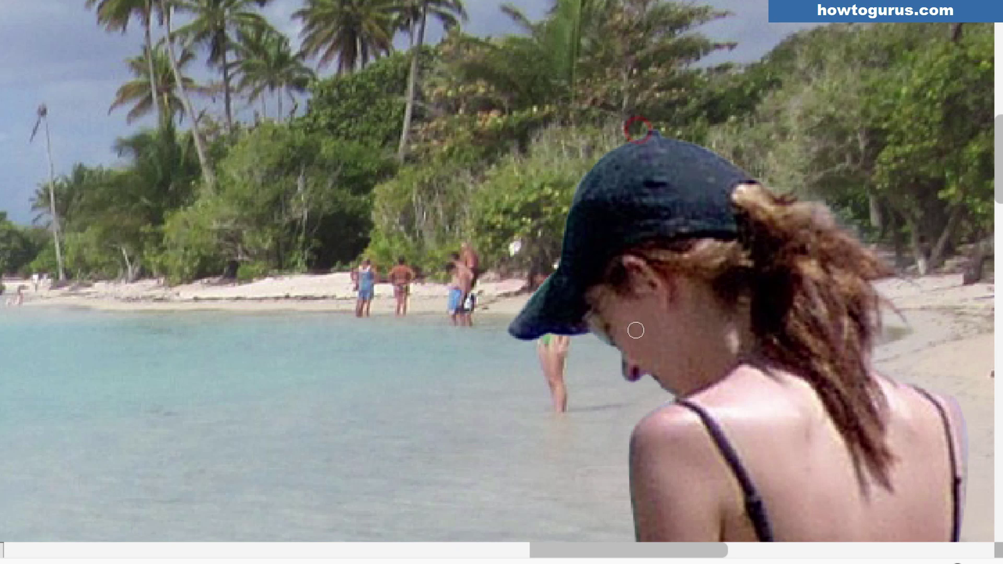
- Disable the copied cape-town layer's mask to reveal the original photo, and enable the mask again
{"action": "scroll", "coordinate": [622, 339], "scroll_direction": "down", "scroll_amount": 3}
{"action": "key", "text": "ctrl+0"}
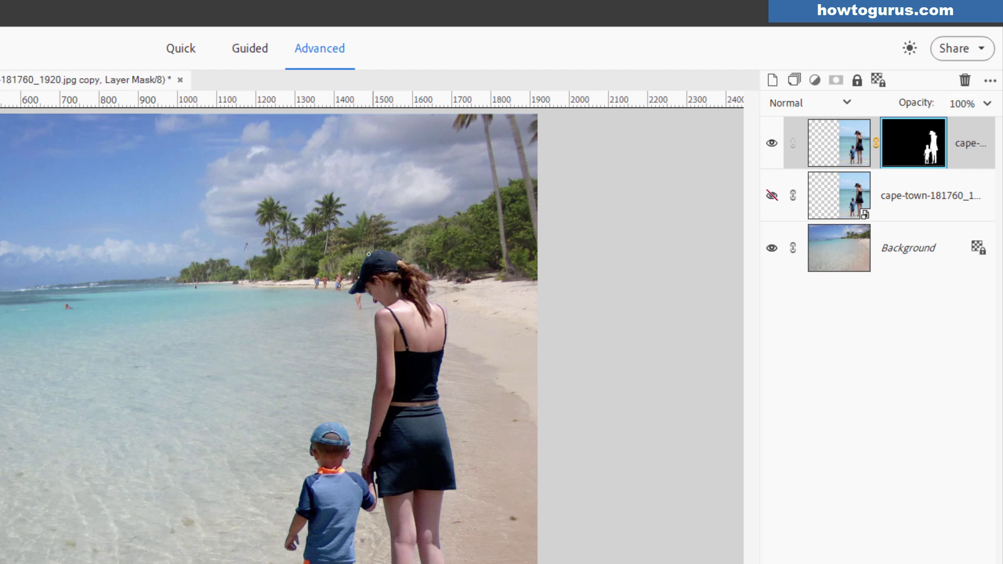
{"action": "right_click", "coordinate": [904, 147]}
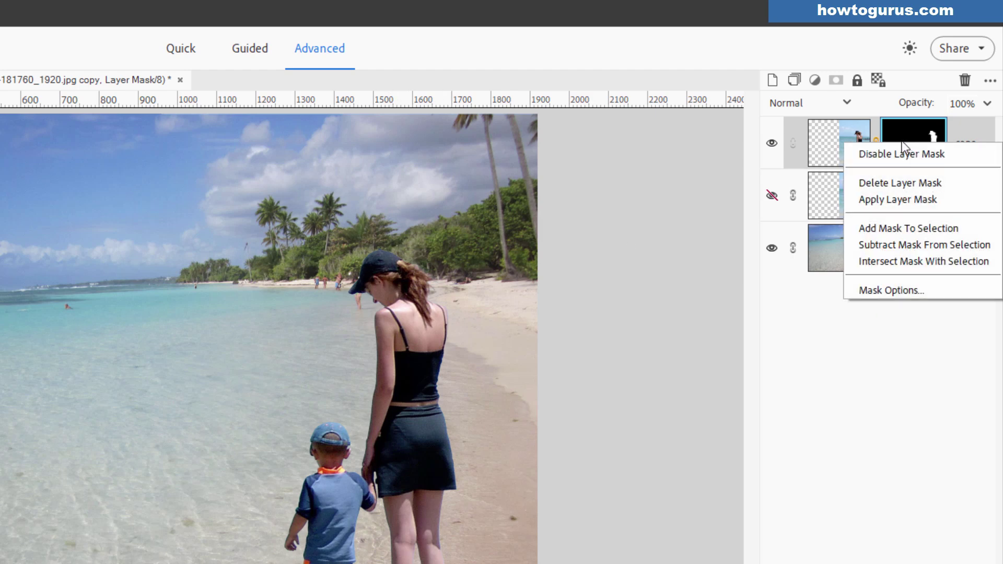
{"action": "left_click", "coordinate": [892, 154]}
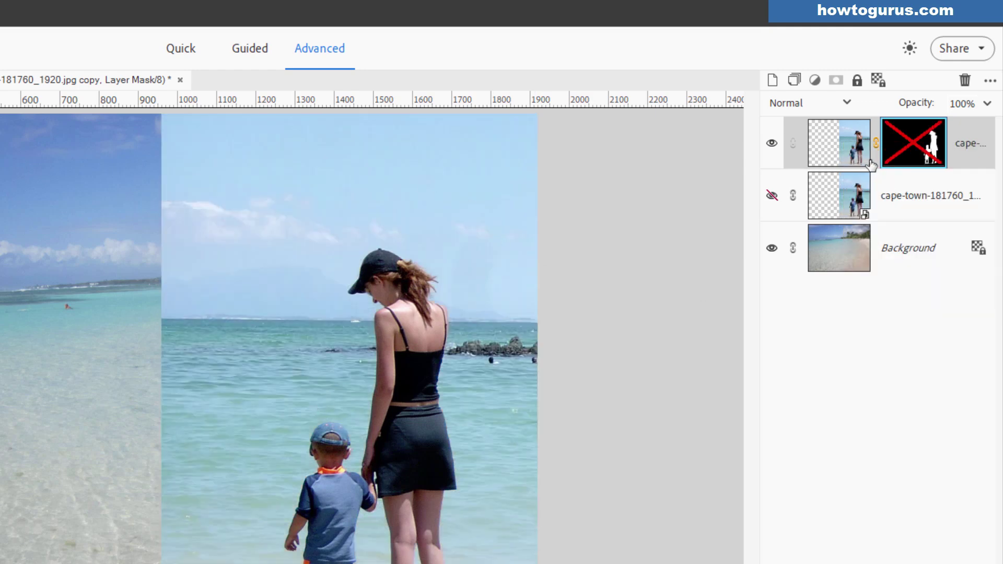
{"action": "right_click", "coordinate": [908, 159]}
{"action": "left_click", "coordinate": [907, 165]}
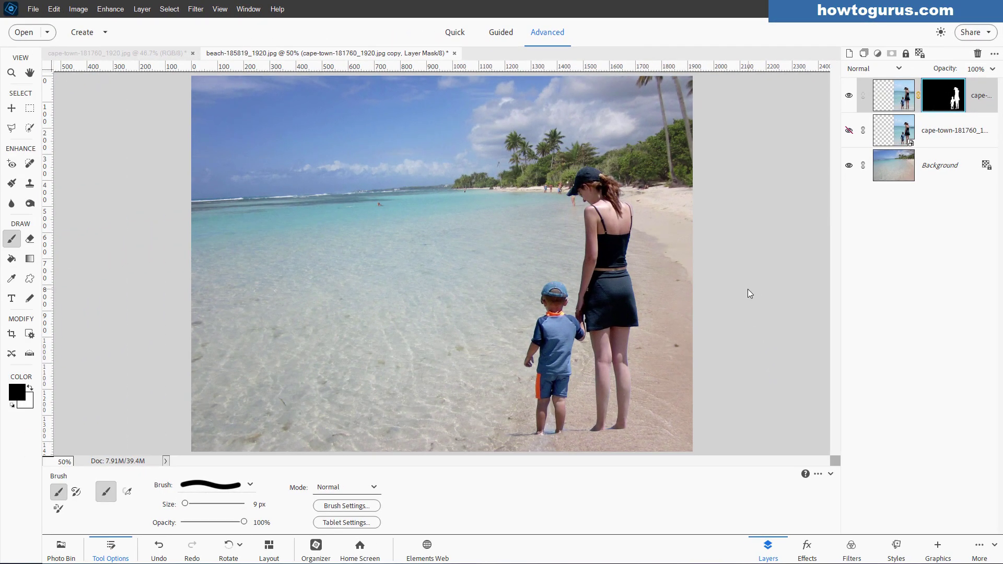
- Save the composite with its layers as a Photoshop file named beach.psd in the Projects folder
{"action": "left_click", "coordinate": [33, 9]}
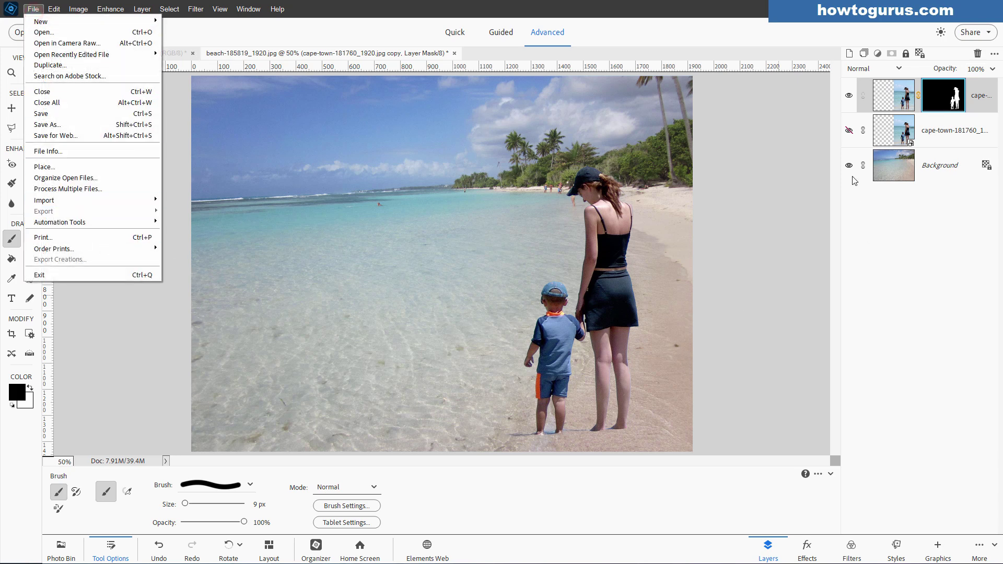
{"action": "left_click", "coordinate": [713, 251]}
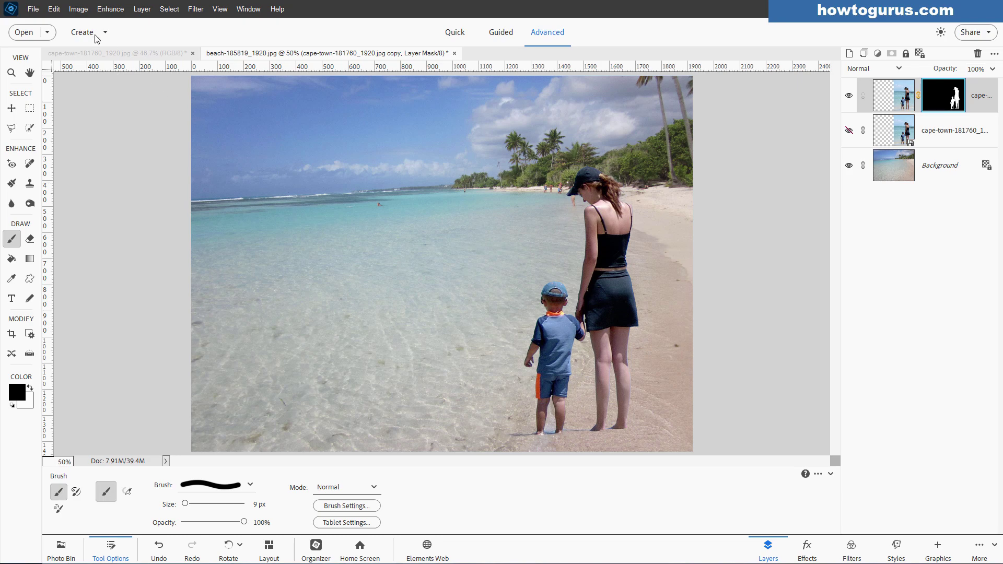
{"action": "left_click", "coordinate": [36, 8]}
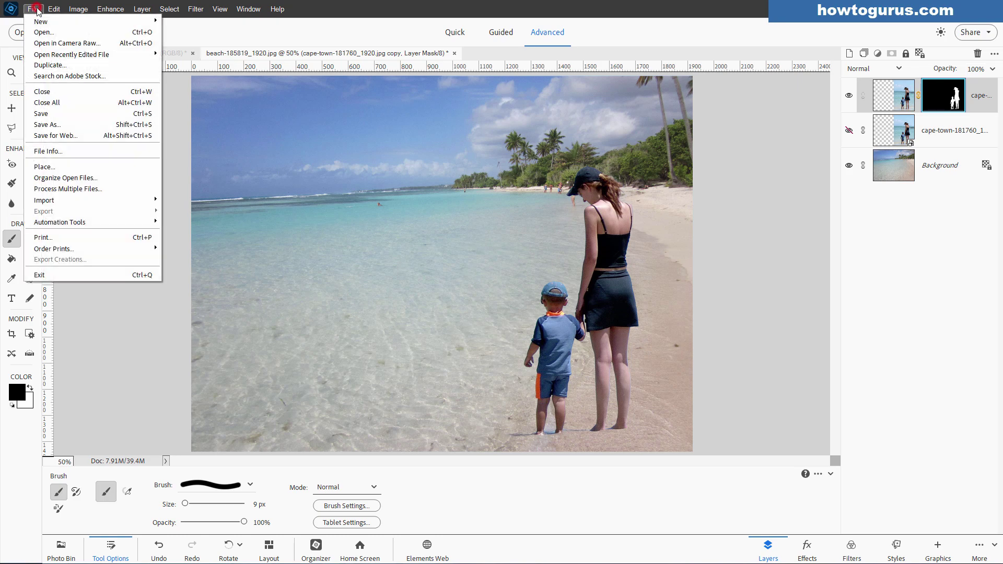
{"action": "left_click", "coordinate": [57, 112]}
{"action": "left_click", "coordinate": [352, 338]}
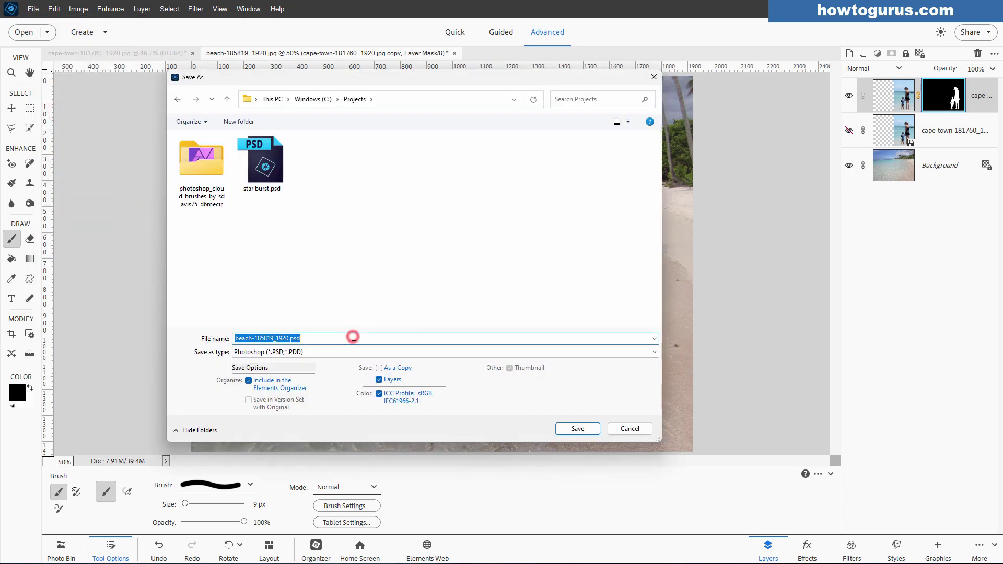
{"action": "key", "text": "Left"}
{"action": "key", "text": "Left"}
{"action": "key", "text": "Left"}
{"action": "key", "text": "BackSpace"}
{"action": "key", "text": "BackSpace"}
{"action": "key", "text": "BackSpace"}
{"action": "key", "text": "BackSpace"}
{"action": "key", "text": "BackSpace"}
{"action": "key", "text": "BackSpace"}
{"action": "key", "text": "BackSpace"}
{"action": "key", "text": "BackSpace"}
{"action": "key", "text": "BackSpace"}
{"action": "key", "text": "BackSpace"}
{"action": "key", "text": "BackSpace"}
{"action": "key", "text": "BackSpace"}
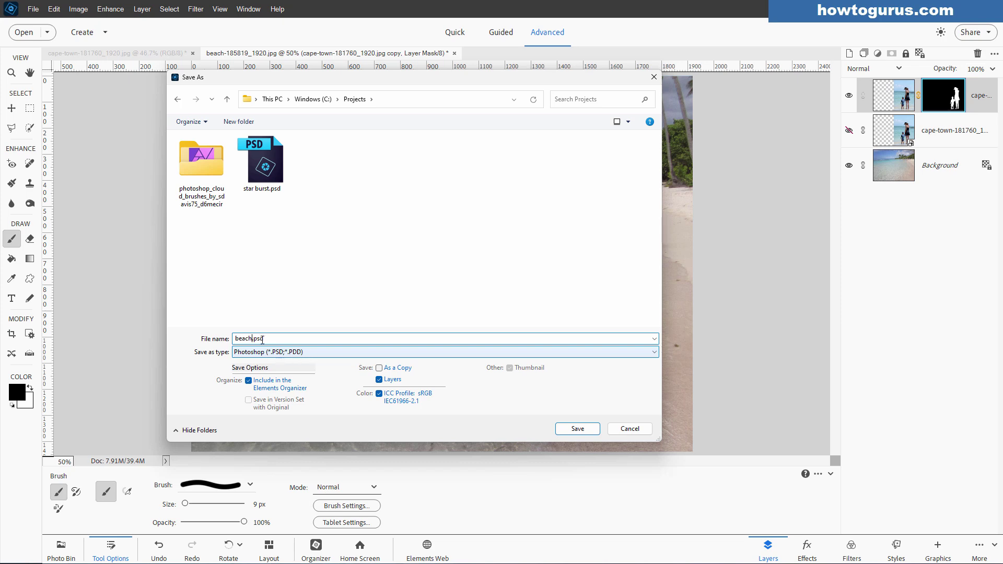
{"action": "left_click", "coordinate": [580, 430]}
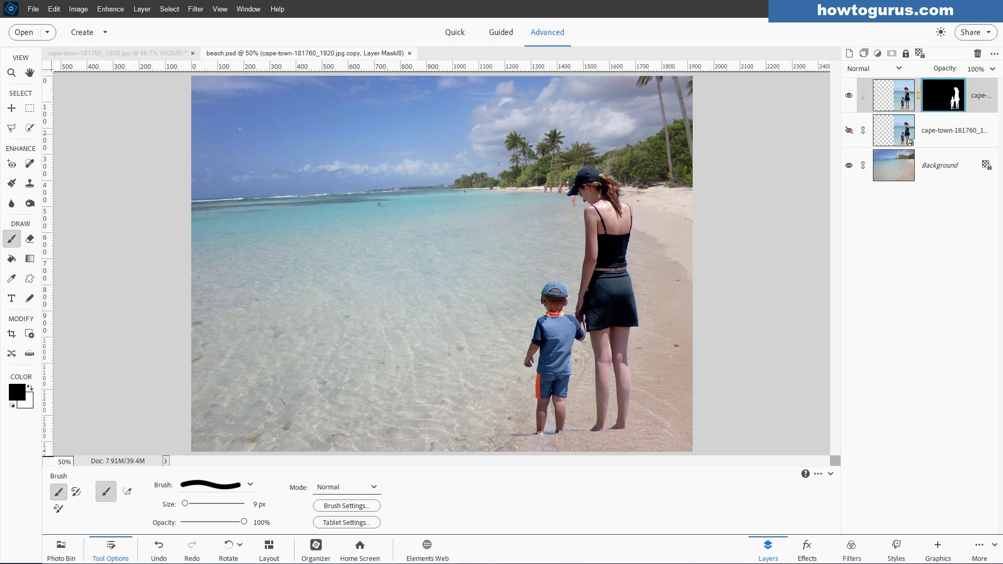
- Open Save for Web for the composite and set the export format to PNG-24
{"action": "left_click", "coordinate": [33, 9]}
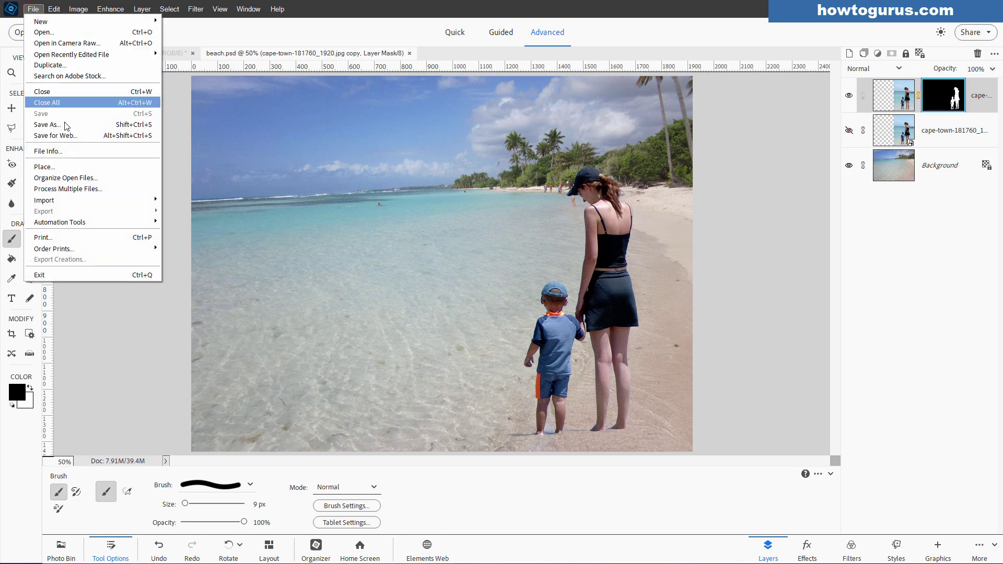
{"action": "left_click", "coordinate": [65, 135]}
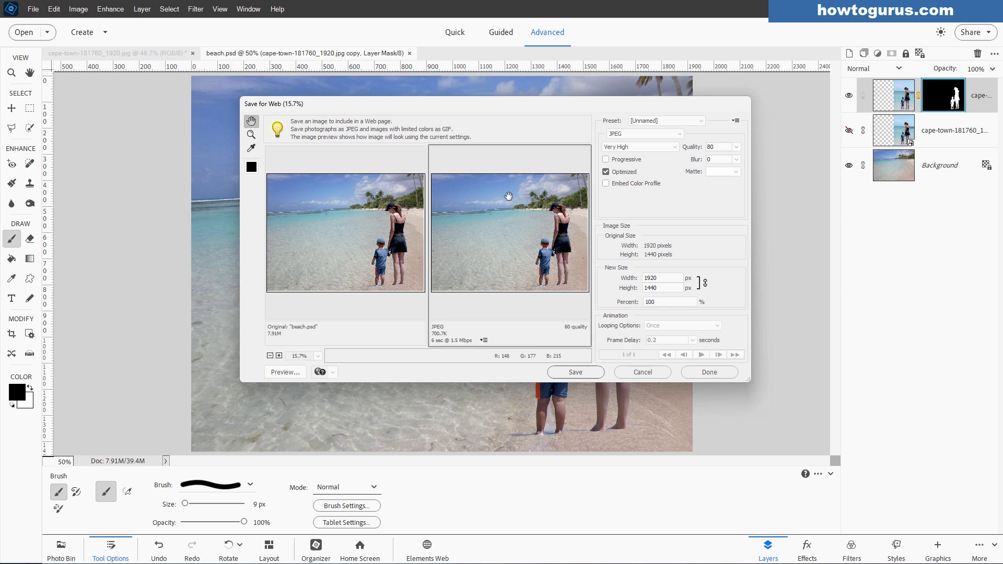
{"action": "left_click", "coordinate": [643, 134]}
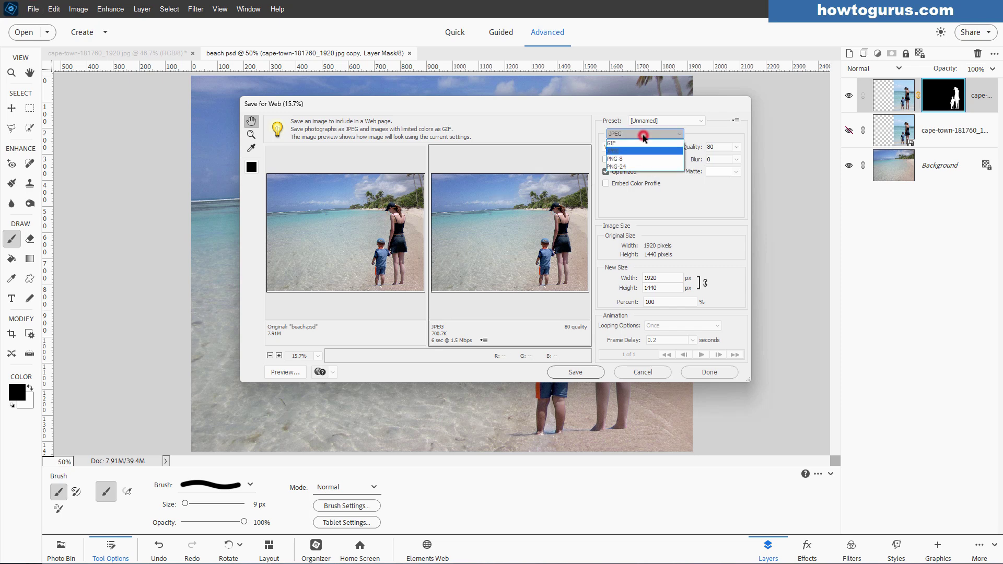
{"action": "left_click", "coordinate": [628, 167]}
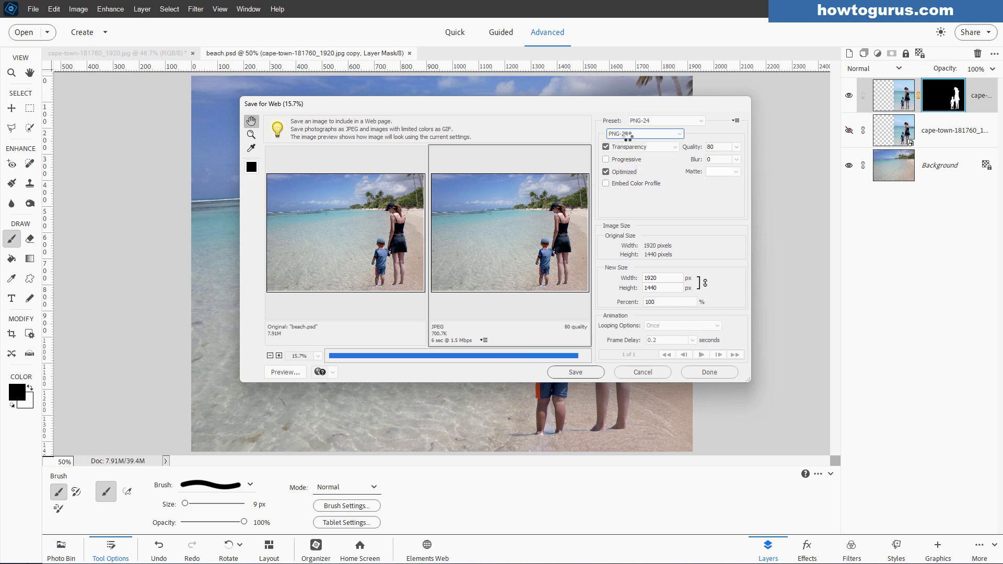
- Export the web-optimized composite as beach.png to the Projects folder
{"action": "left_click", "coordinate": [577, 372]}
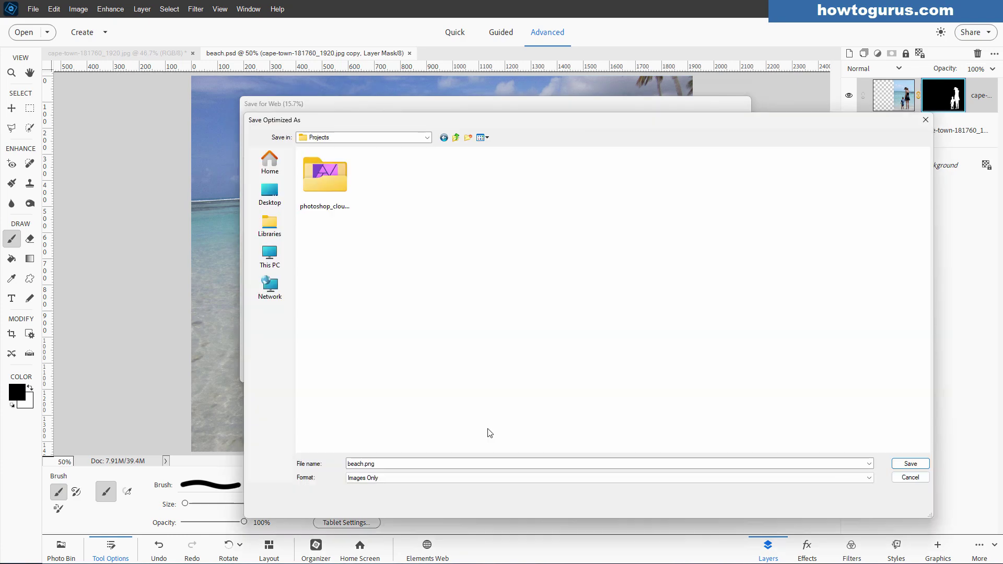
{"action": "left_click", "coordinate": [911, 464]}
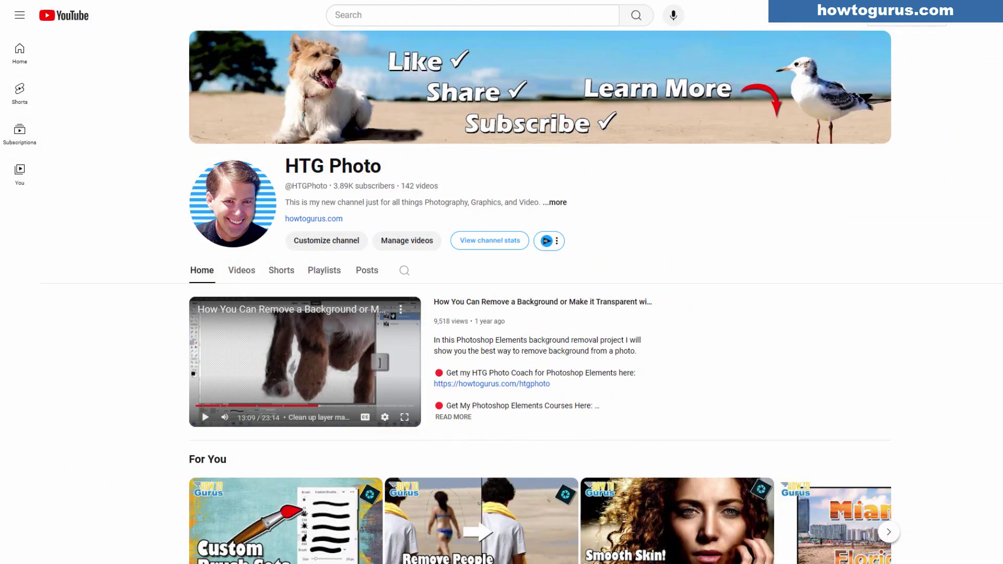
{"action": "scroll", "coordinate": [543, 297], "scroll_direction": "down", "scroll_amount": 3}
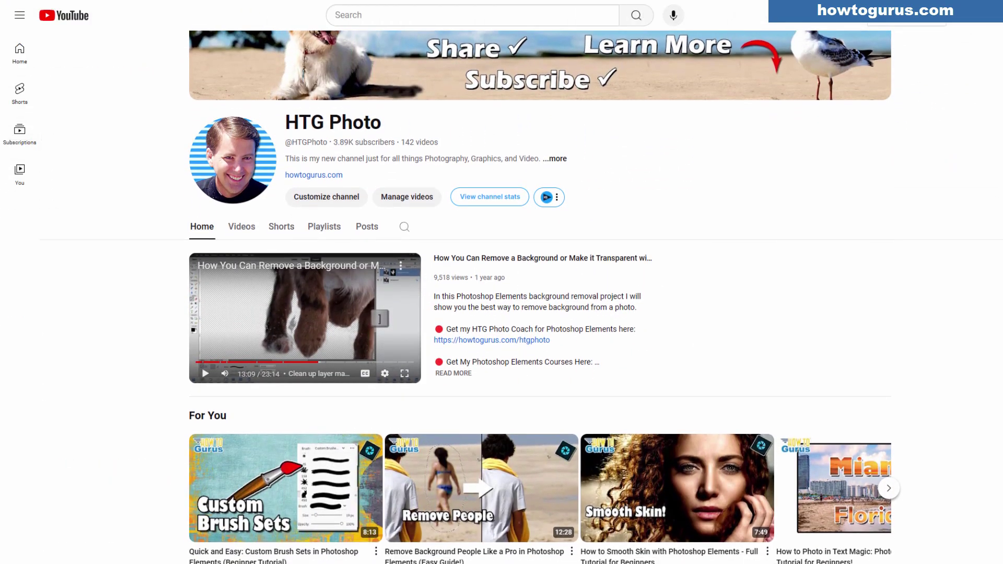
{"action": "scroll", "coordinate": [544, 298], "scroll_direction": "down", "scroll_amount": 3}
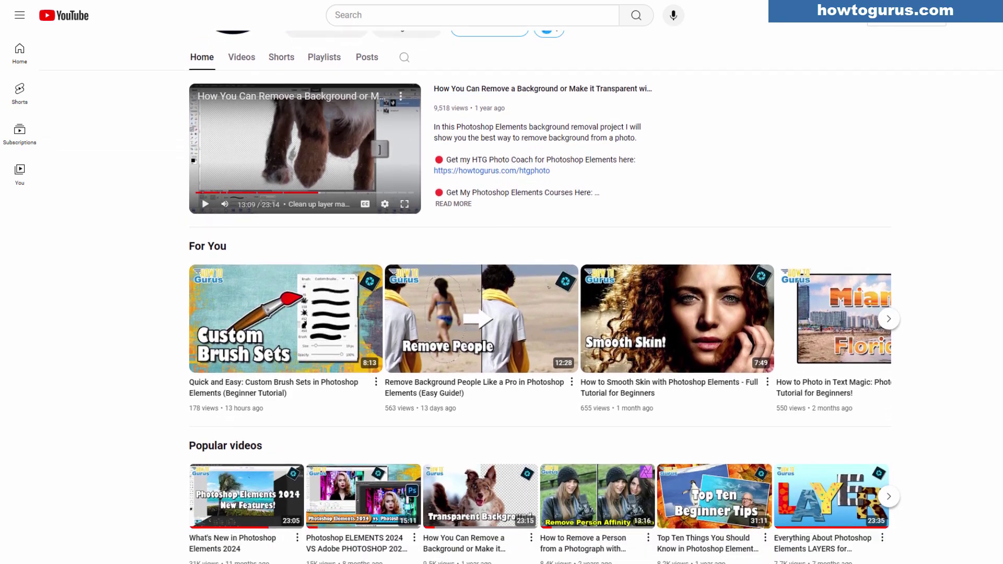
{"action": "scroll", "coordinate": [543, 297], "scroll_direction": "down", "scroll_amount": 3}
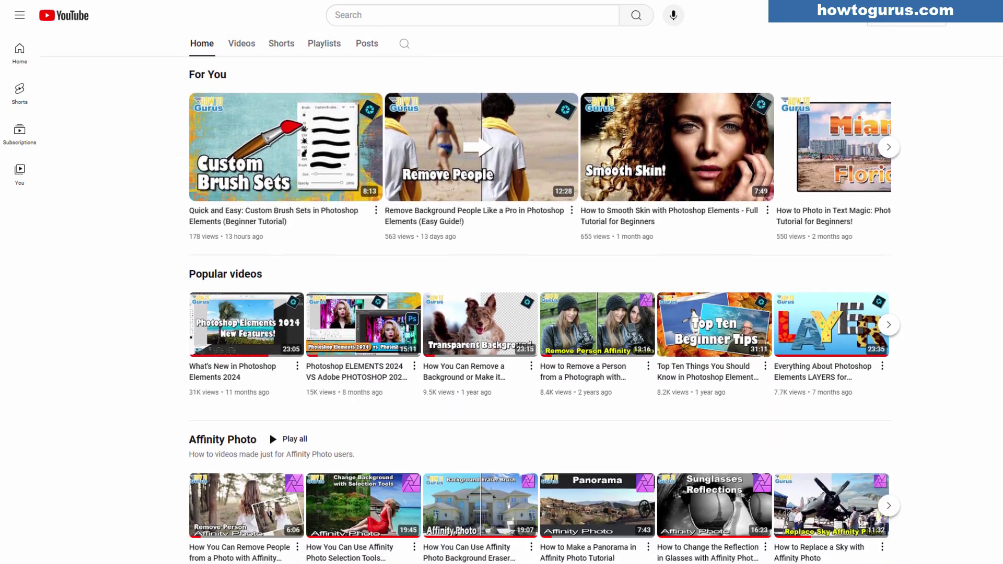
{"action": "scroll", "coordinate": [543, 297], "scroll_direction": "down", "scroll_amount": 3}
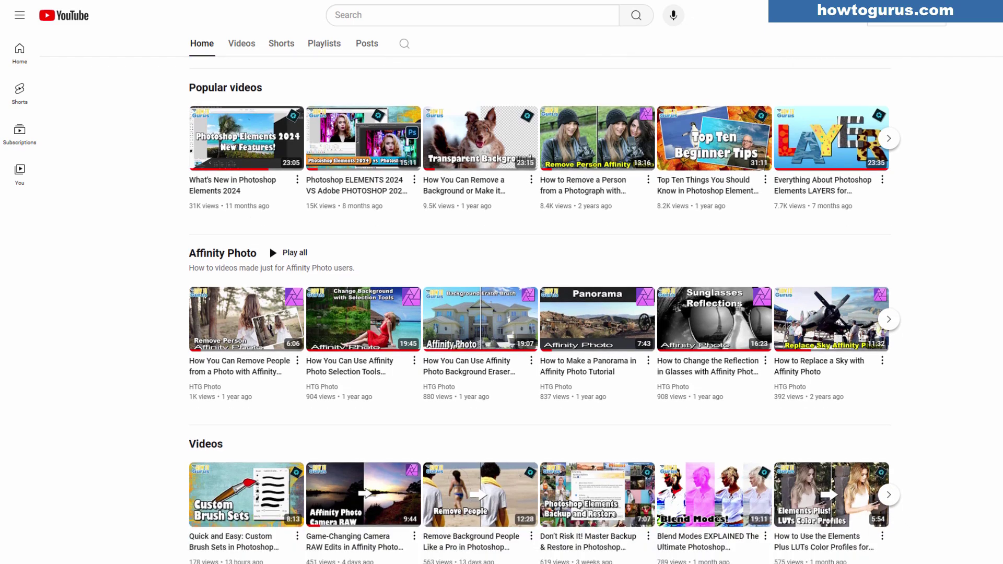